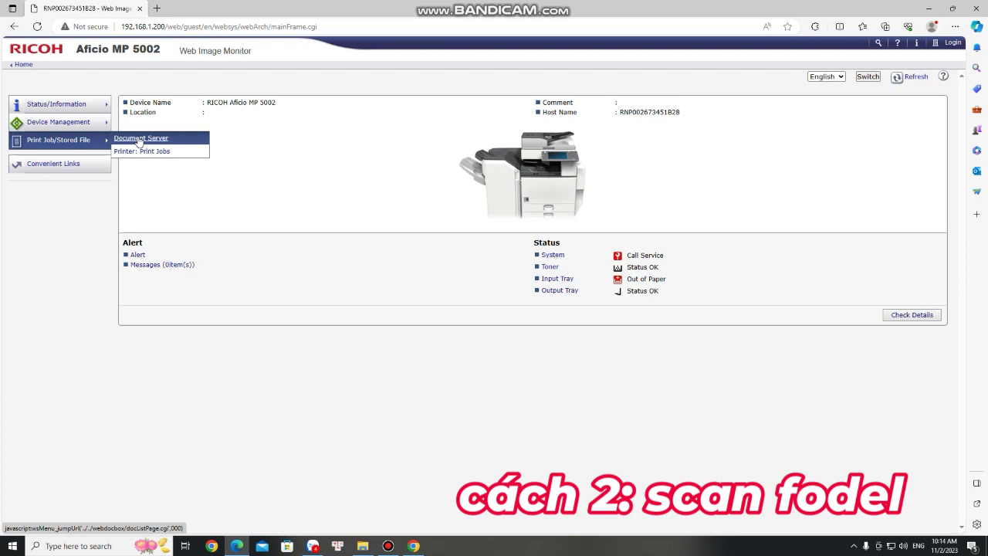
- Open the File Details page for SCAN0002 stored on the Document Server
click(139, 139)
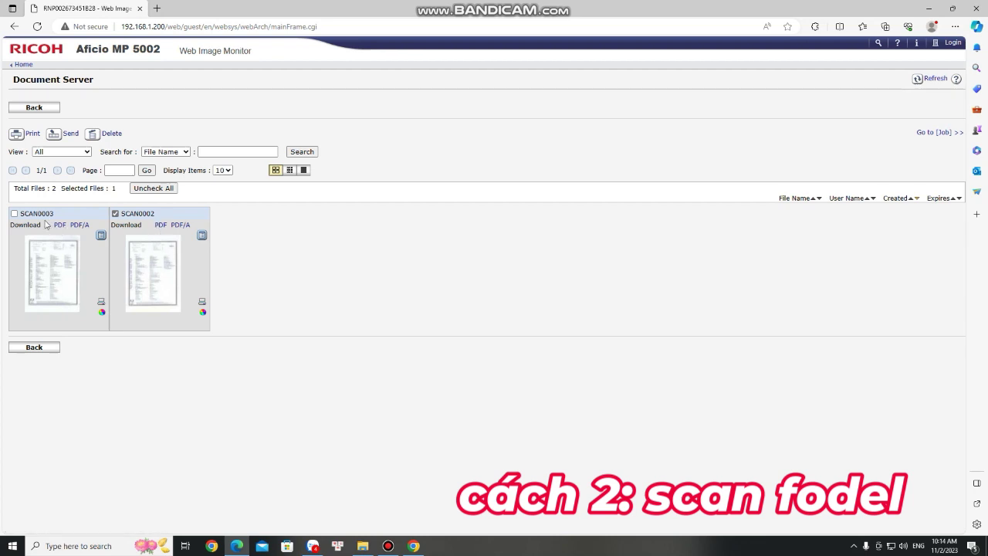
click(115, 214)
click(115, 214)
click(202, 236)
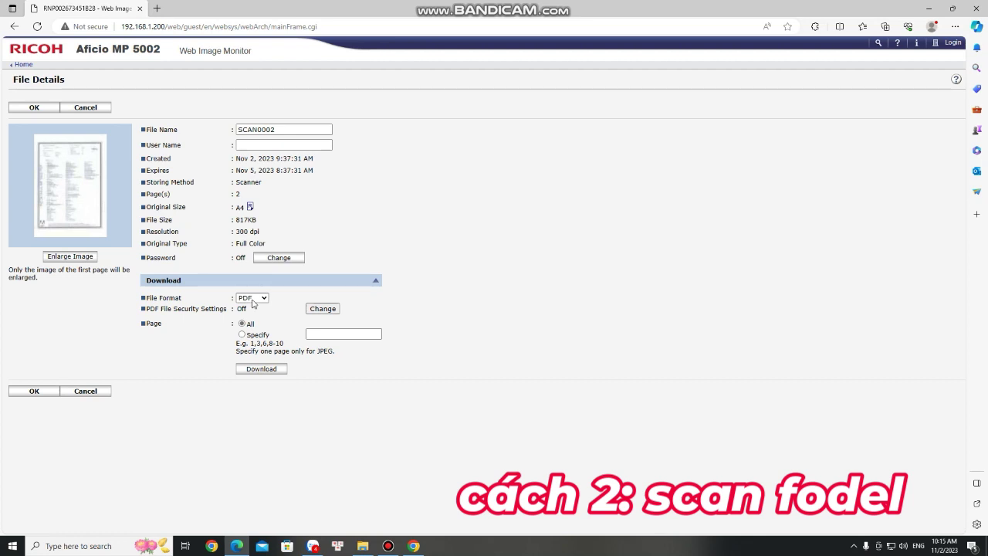
- Download SCAN0002 in PDF format as content_3.pdf and browse to Downloads in File Explorer
click(260, 301)
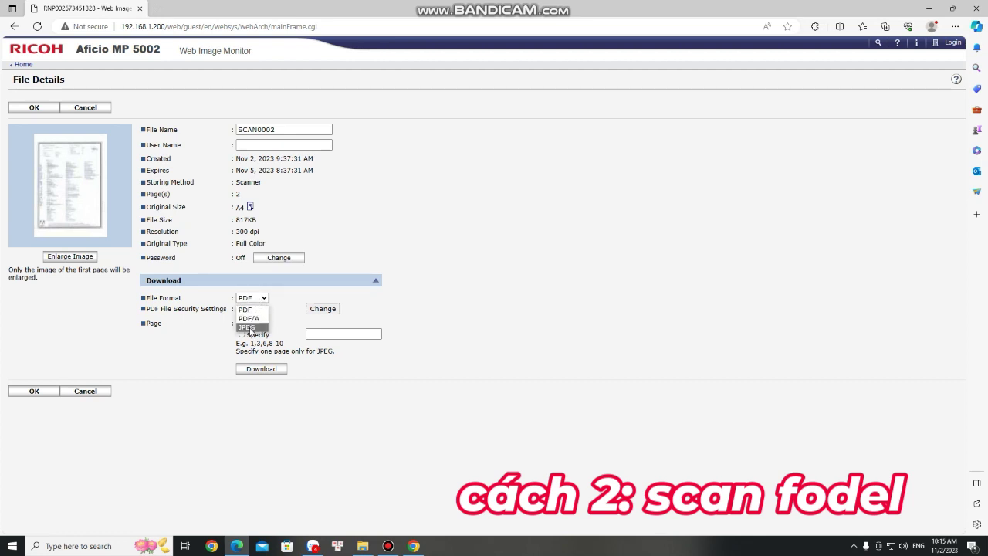
click(245, 309)
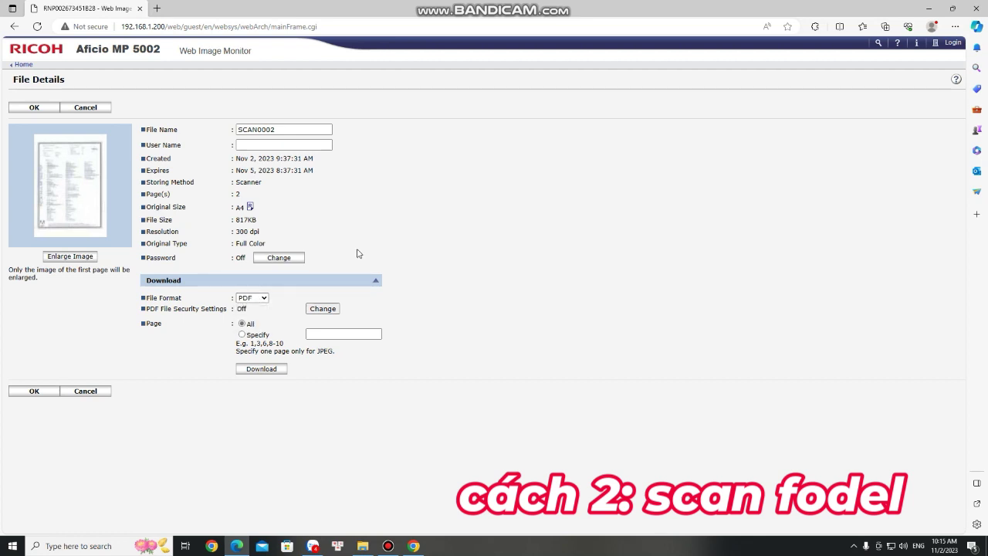
click(269, 371)
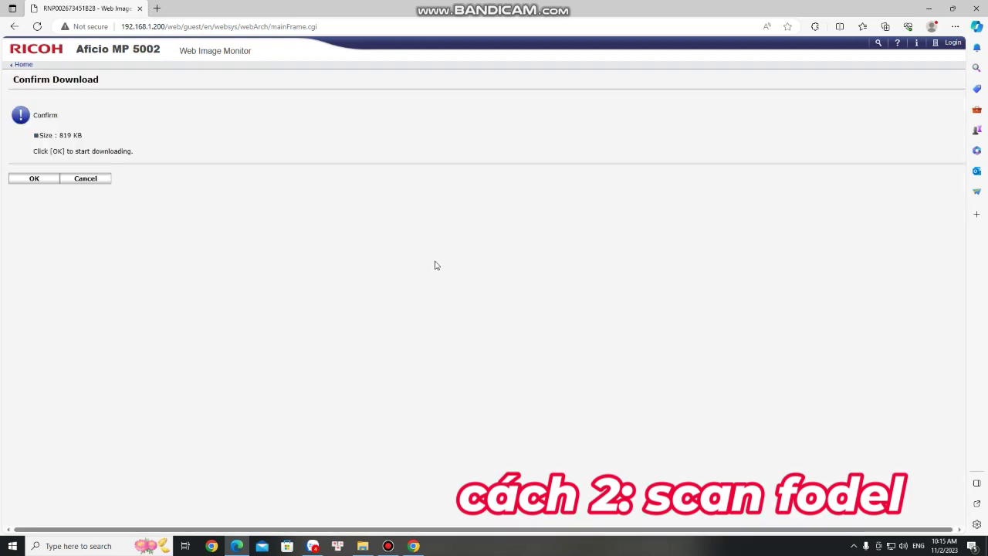
click(38, 181)
click(486, 309)
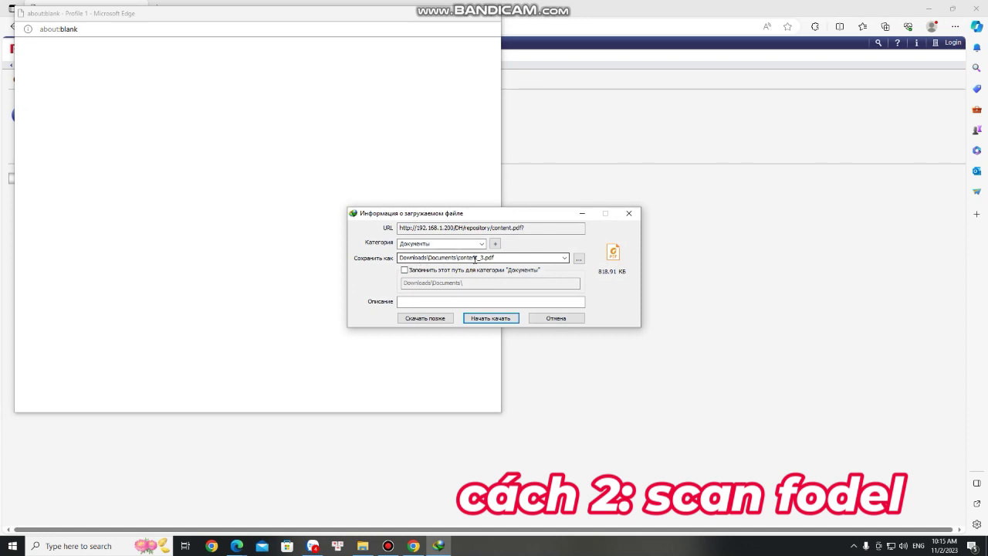
click(491, 318)
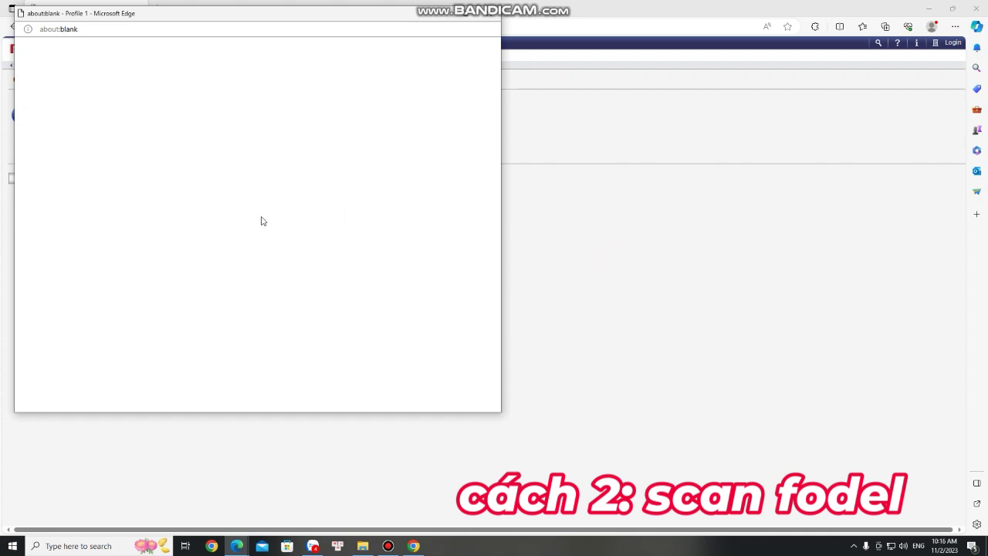
click(363, 546)
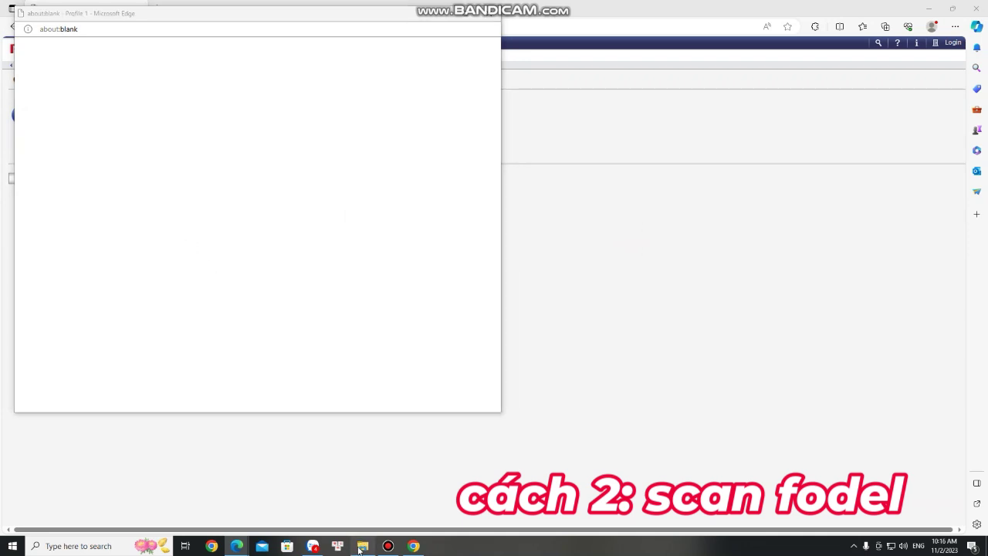
click(42, 132)
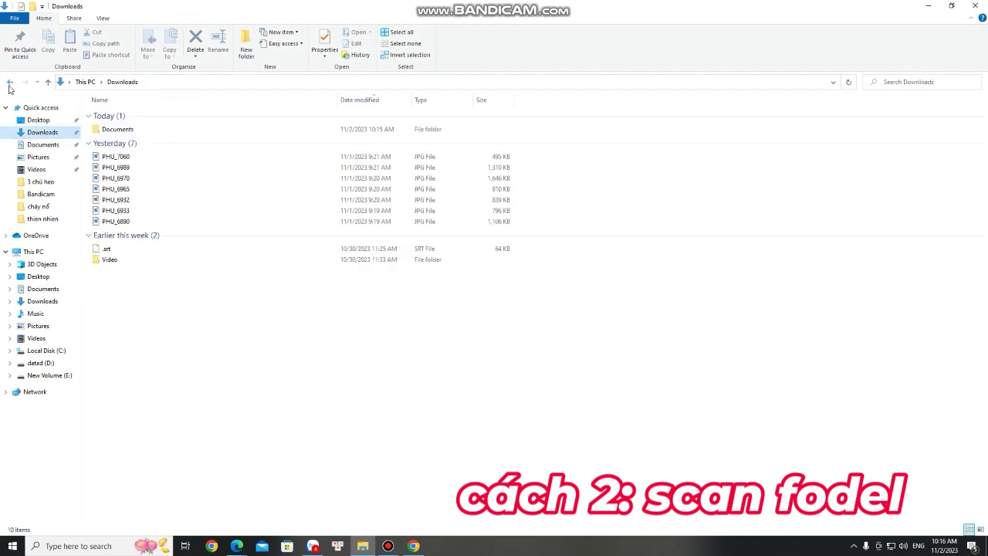
- Open content_3.pdf from Downloads\Documents and scroll through both of its pages
double_click(112, 129)
double_click(134, 138)
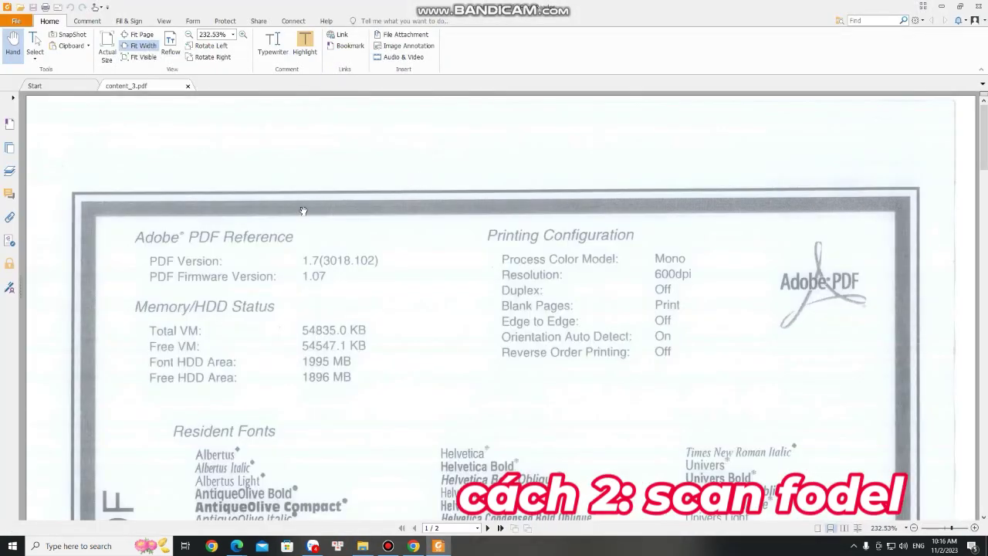
scroll(472, 252, down, 10)
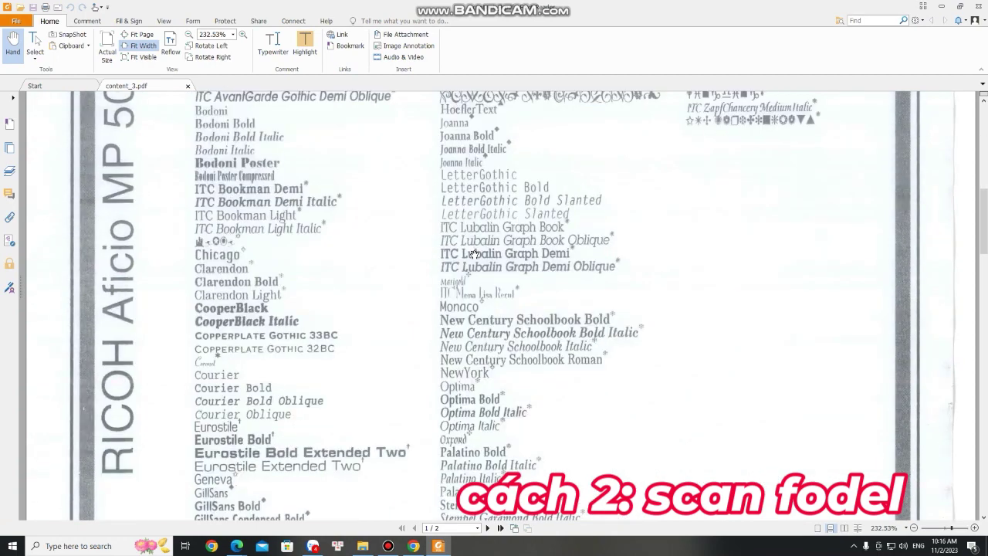
scroll(472, 256, down, 5)
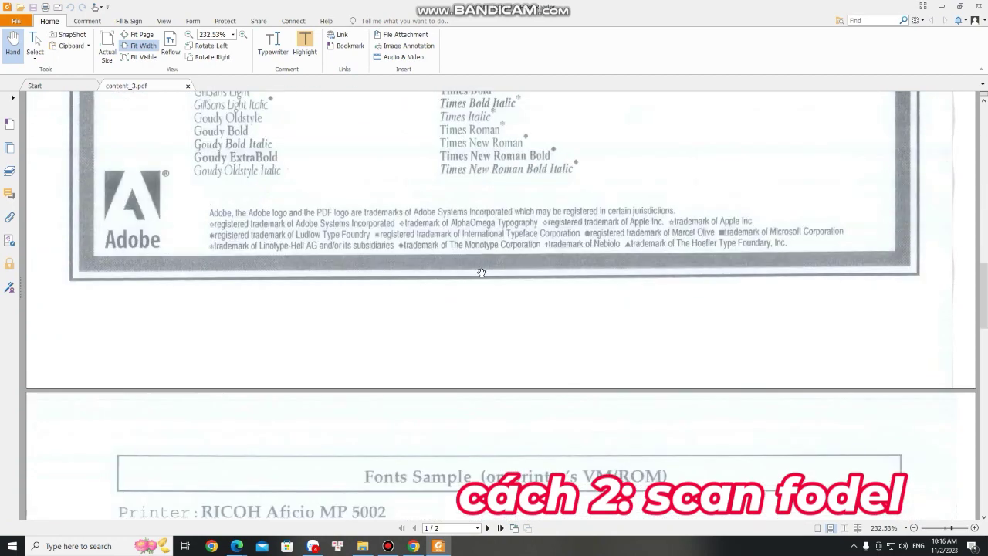
scroll(481, 272, down, 3)
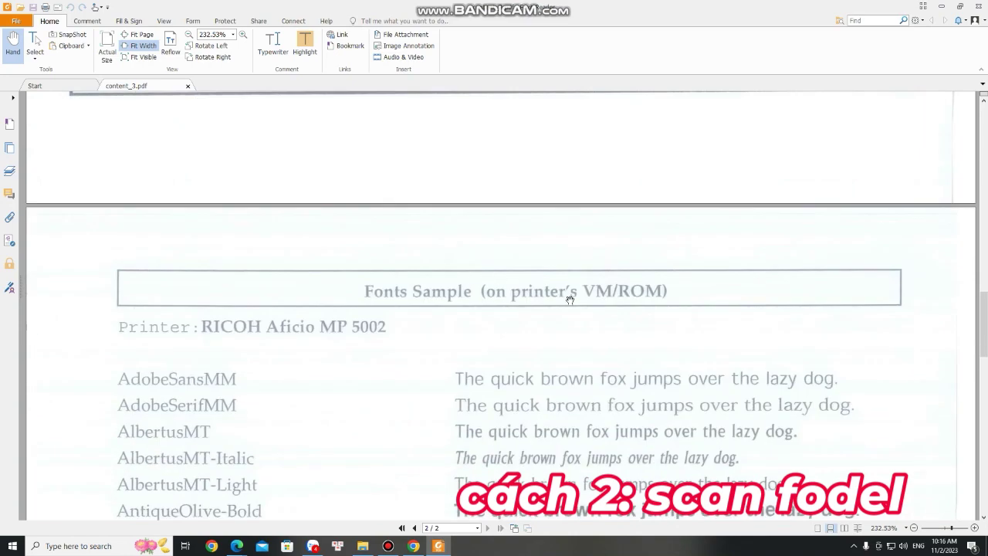
scroll(569, 300, down, 12)
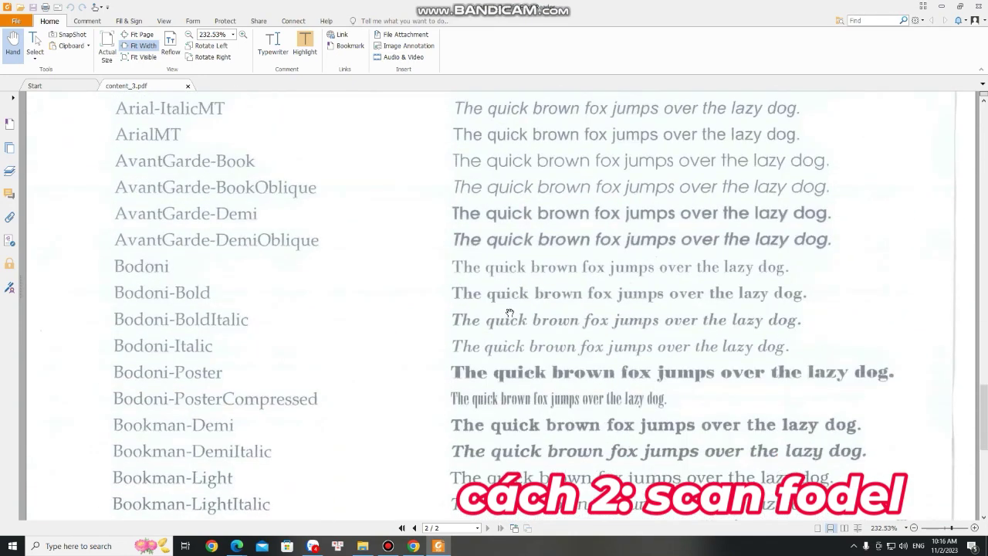
scroll(510, 313, down, 4)
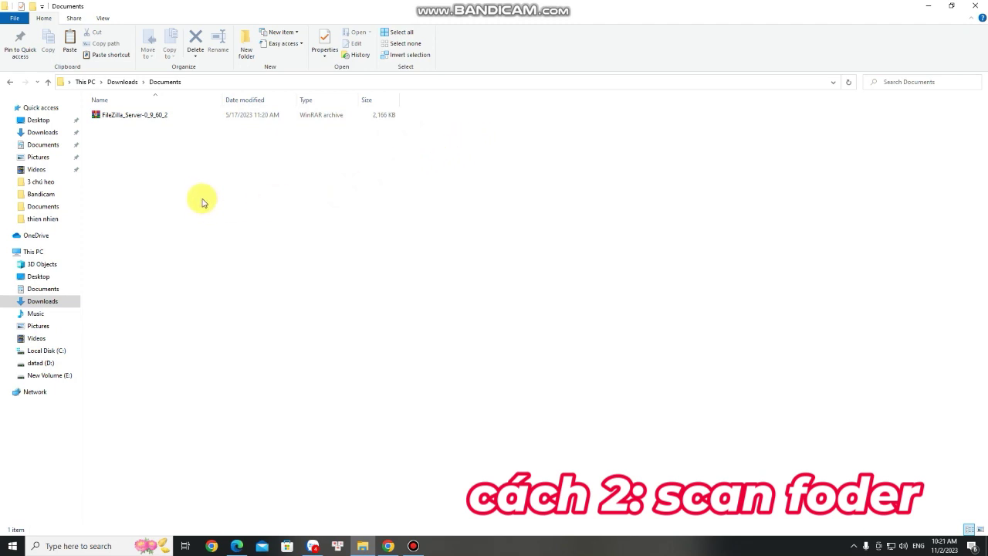
- Create a new folder named 'scan 234' in Downloads\Documents
right_click(173, 167)
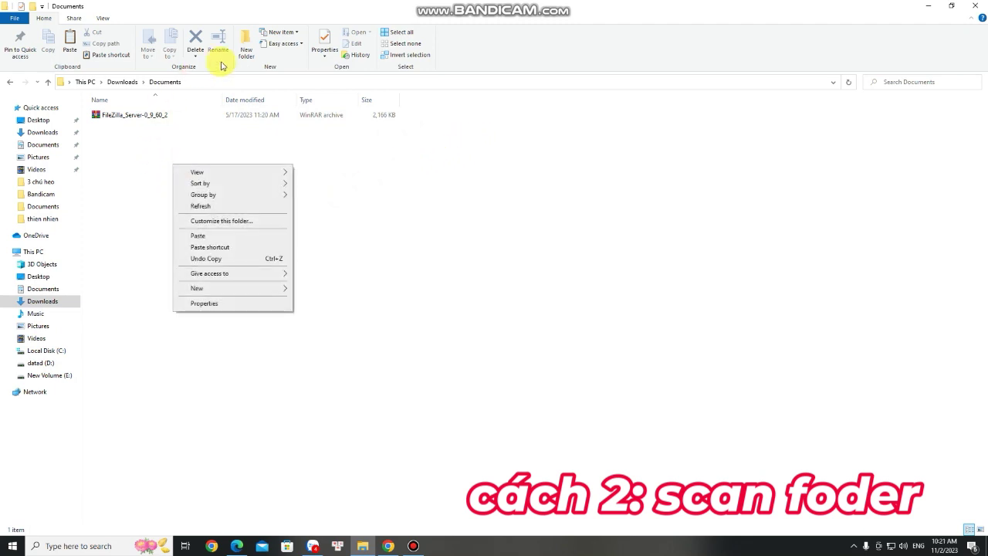
click(246, 48)
text(s)
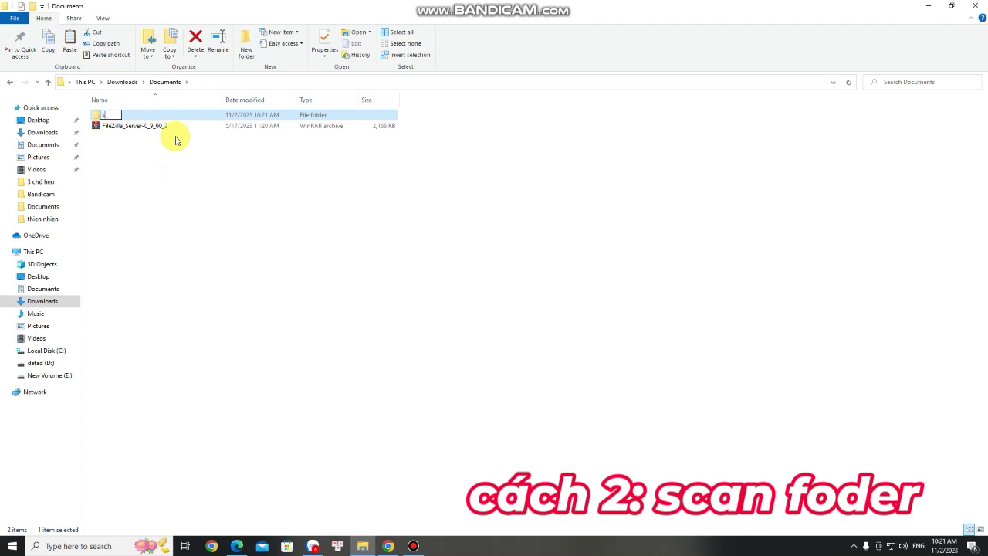
text(can 234)
key(Return)
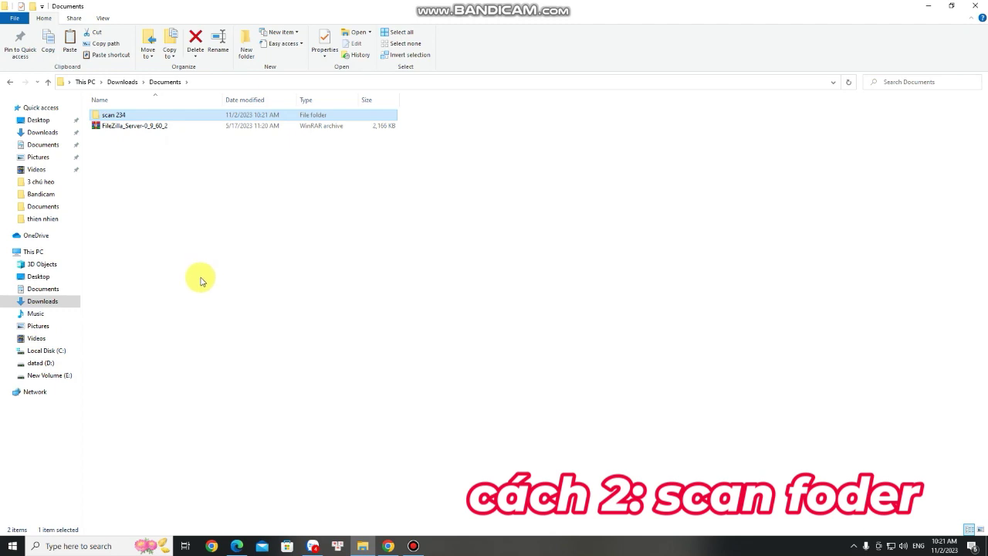
click(71, 546)
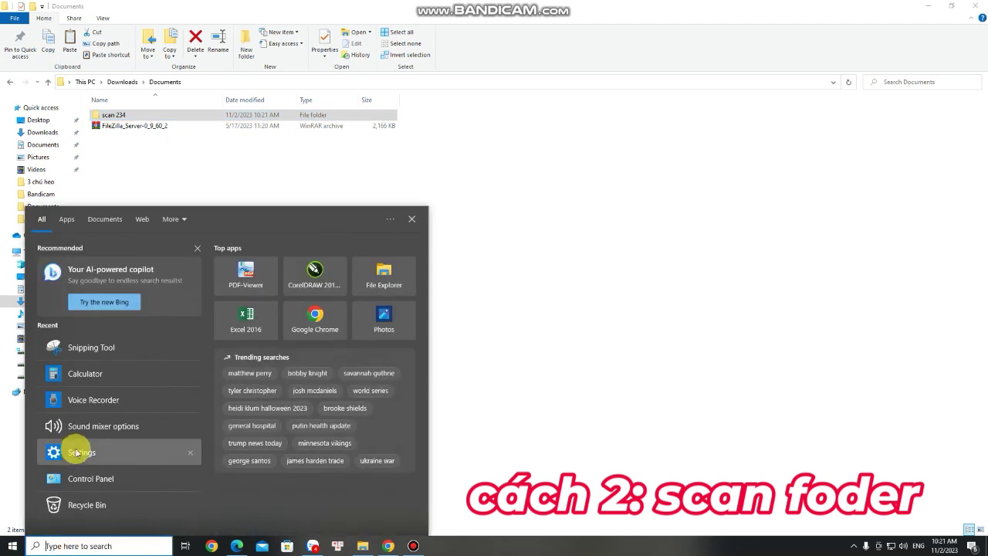
- Turn Windows Defender Firewall off for private and public networks from Control Panel
click(101, 482)
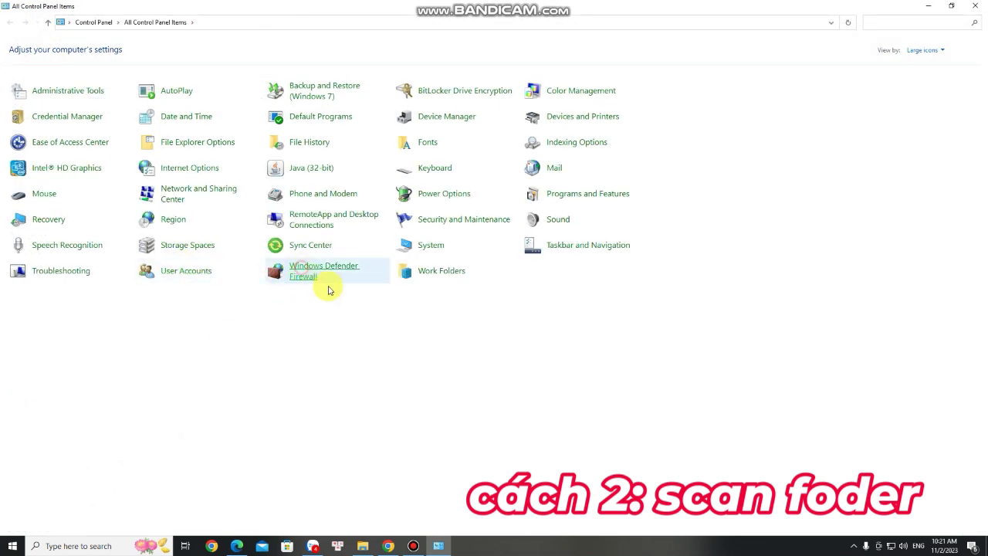
click(317, 281)
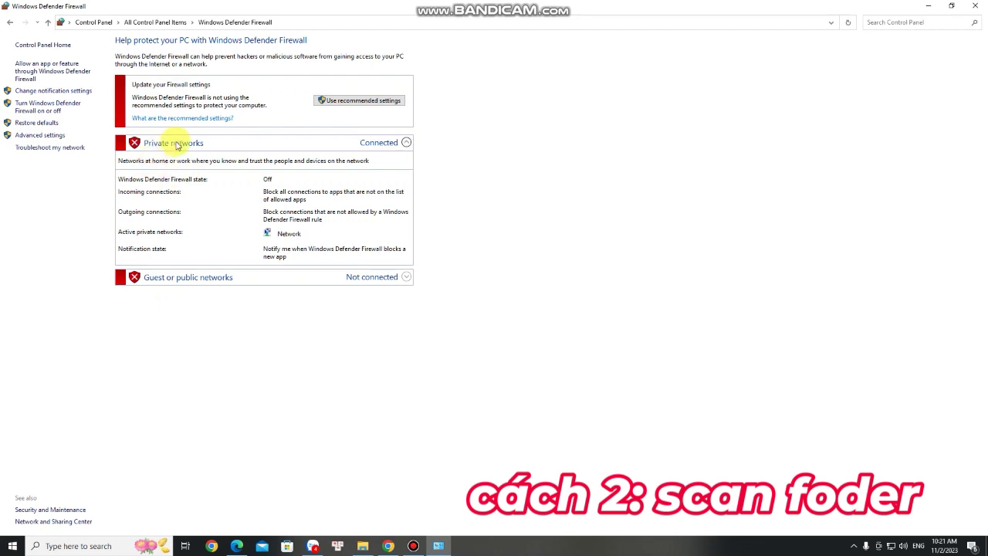
click(35, 106)
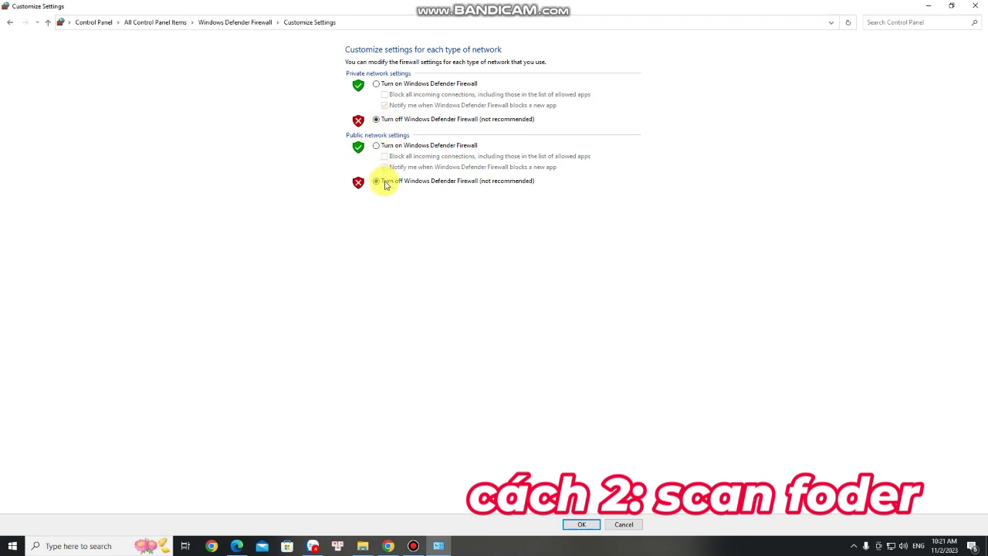
click(582, 524)
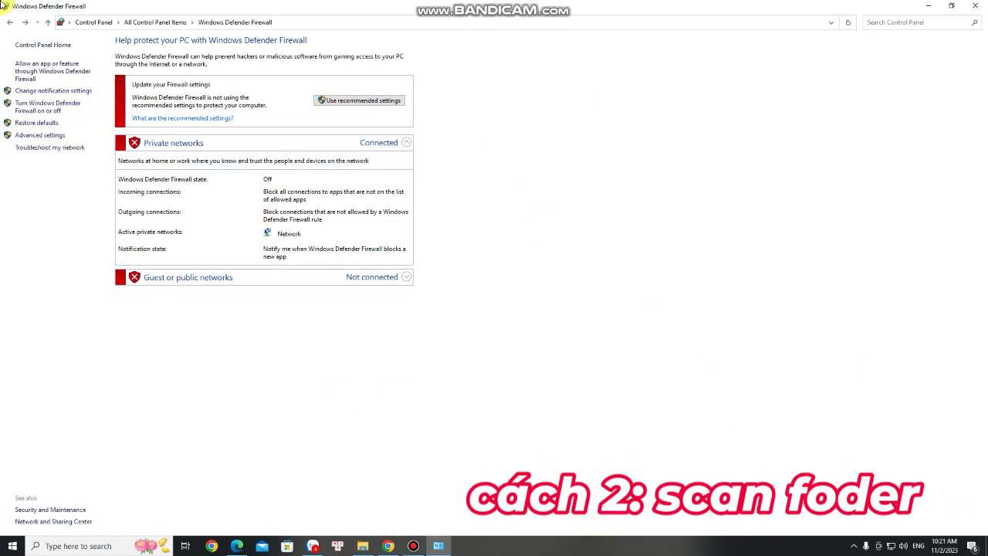
click(980, 4)
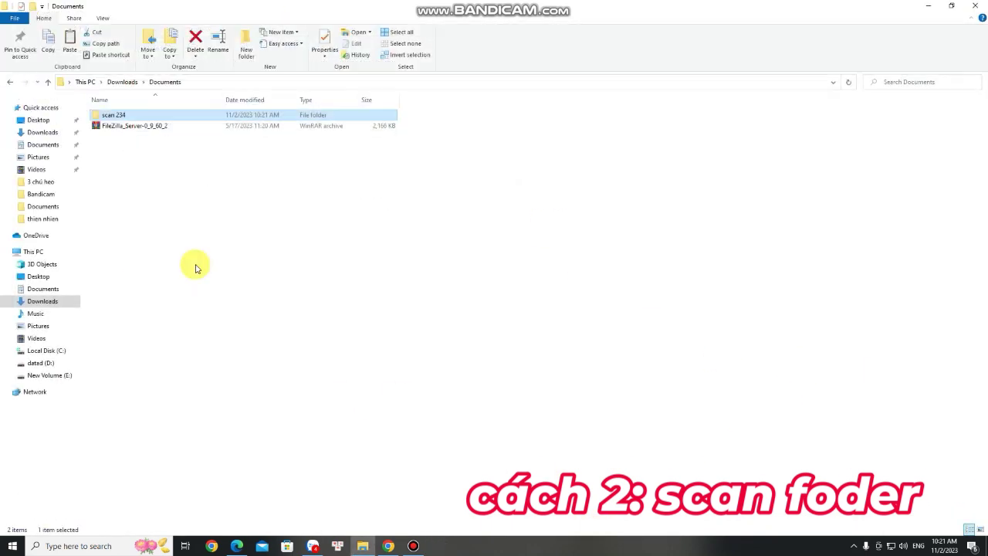
- Check the Ethernet connection details: IPv4 address 192.168.1.5, gateway 192.168.1.1
click(854, 545)
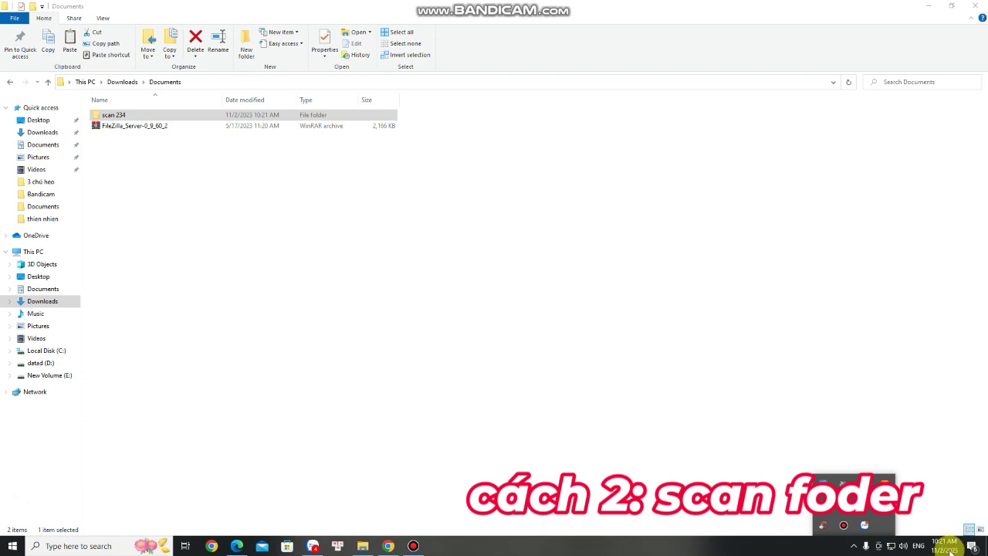
click(887, 549)
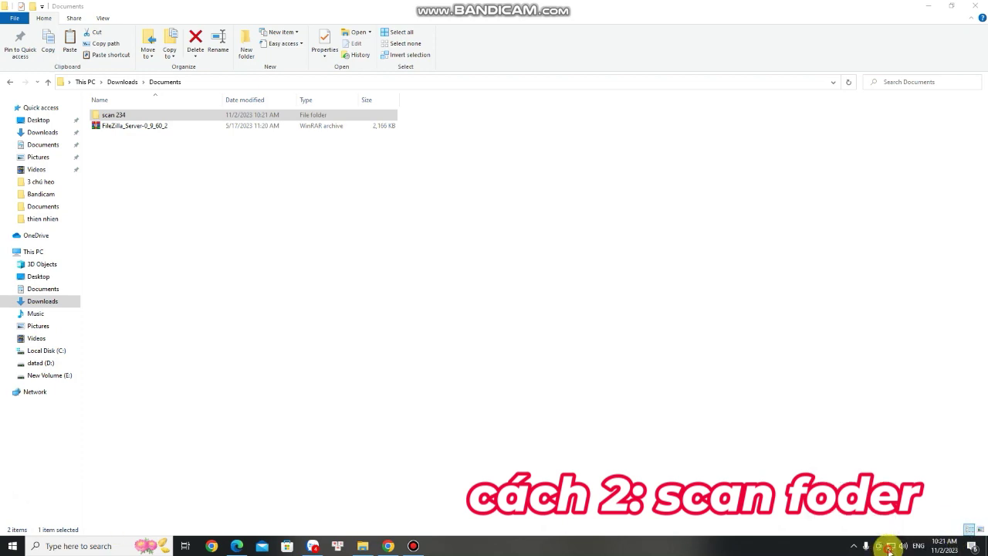
click(857, 517)
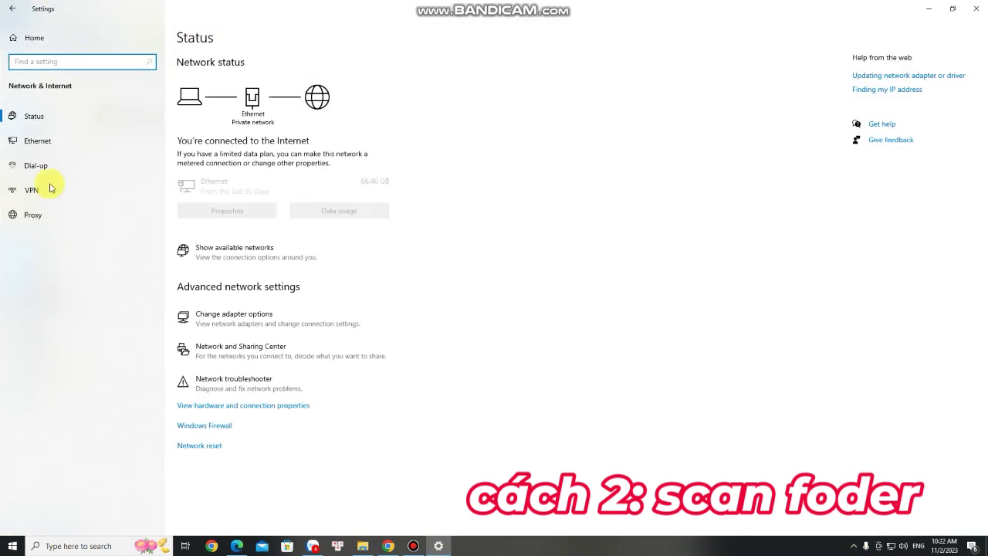
click(37, 141)
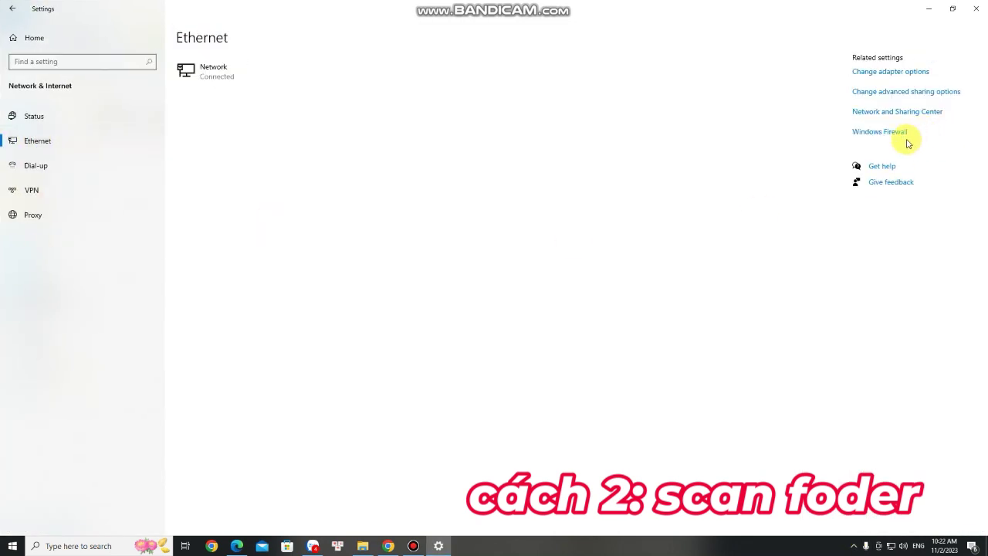
click(888, 115)
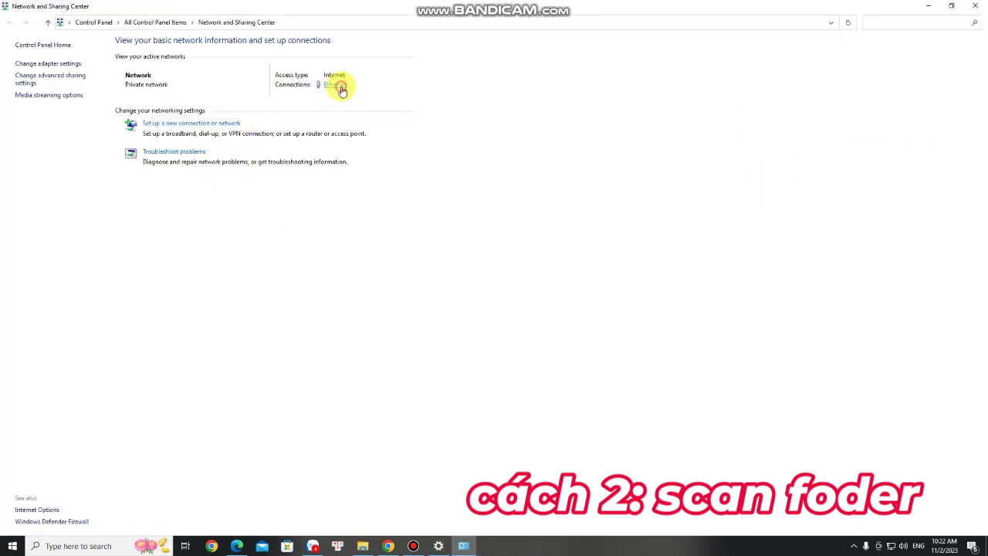
click(337, 85)
click(437, 267)
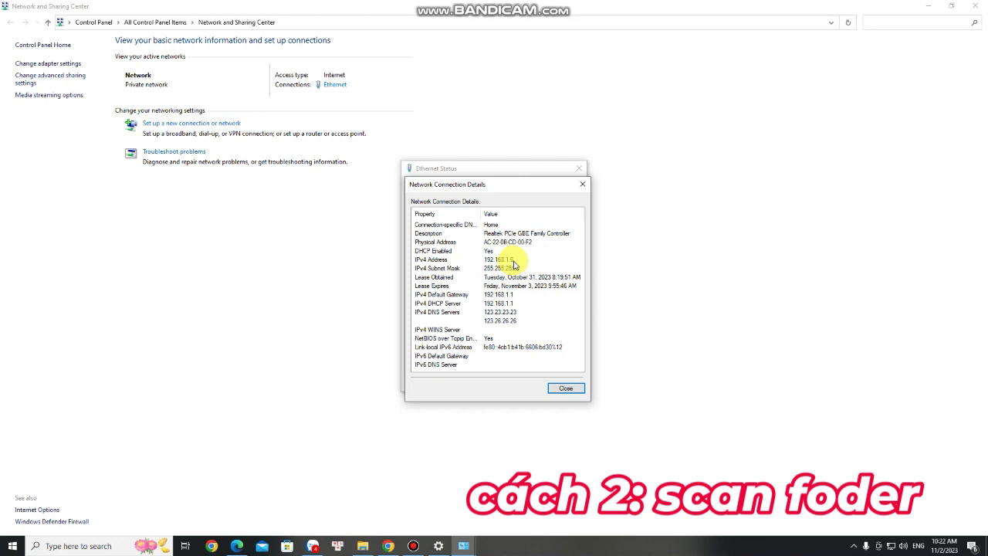
click(362, 546)
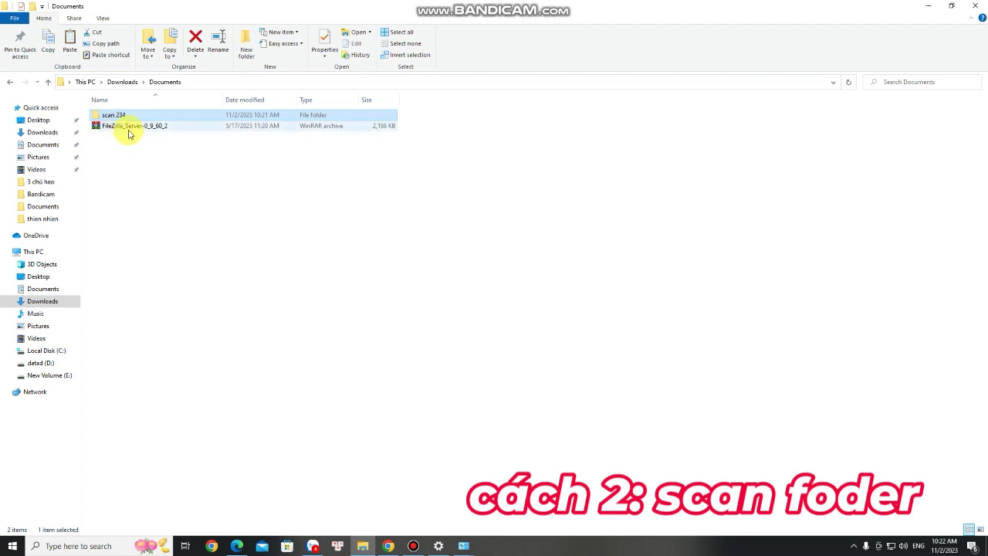
- Extract the FileZilla_Server-0_9_60_2 archive into Downloads\Documents
click(143, 127)
right_click(150, 131)
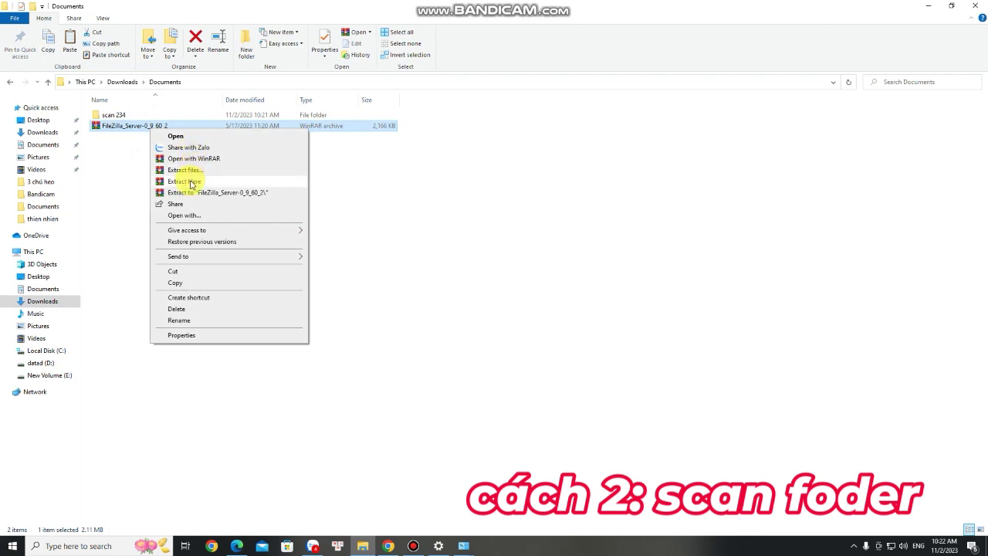
click(191, 182)
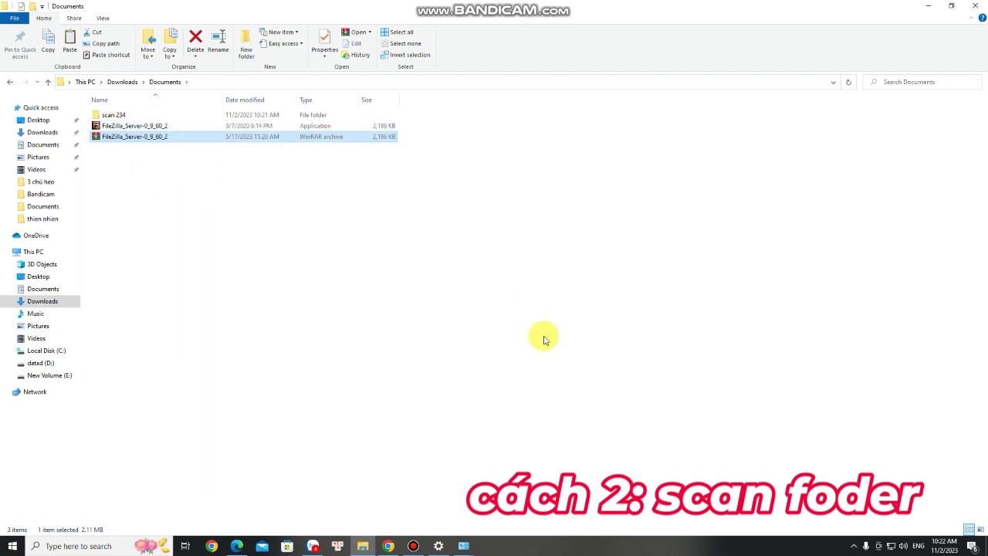
- Install FileZilla Server 0.9.60 with the default components, location and port
double_click(131, 127)
click(550, 355)
click(550, 355)
click(551, 355)
click(554, 356)
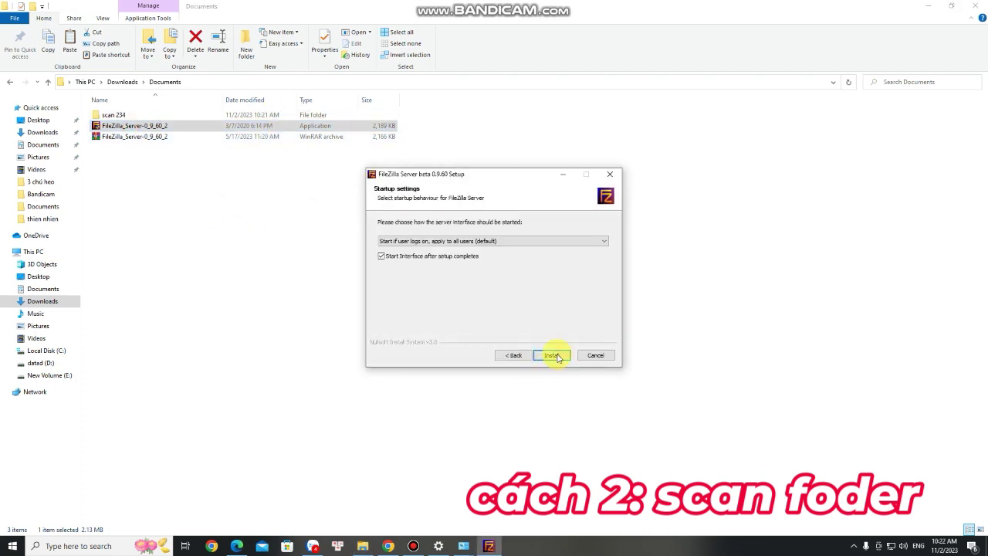
click(556, 356)
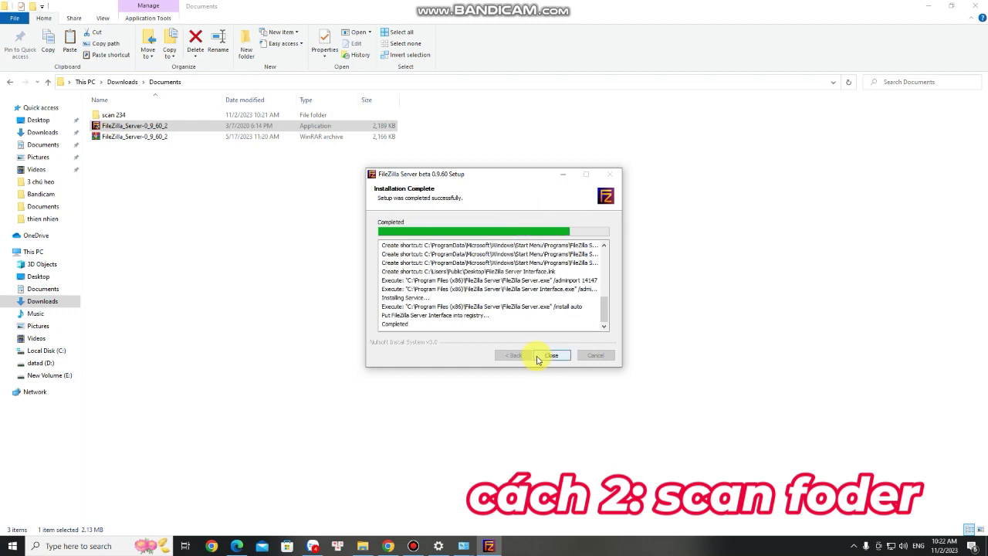
- Connect the FileZilla Server admin interface to the local server on port 14147
click(552, 355)
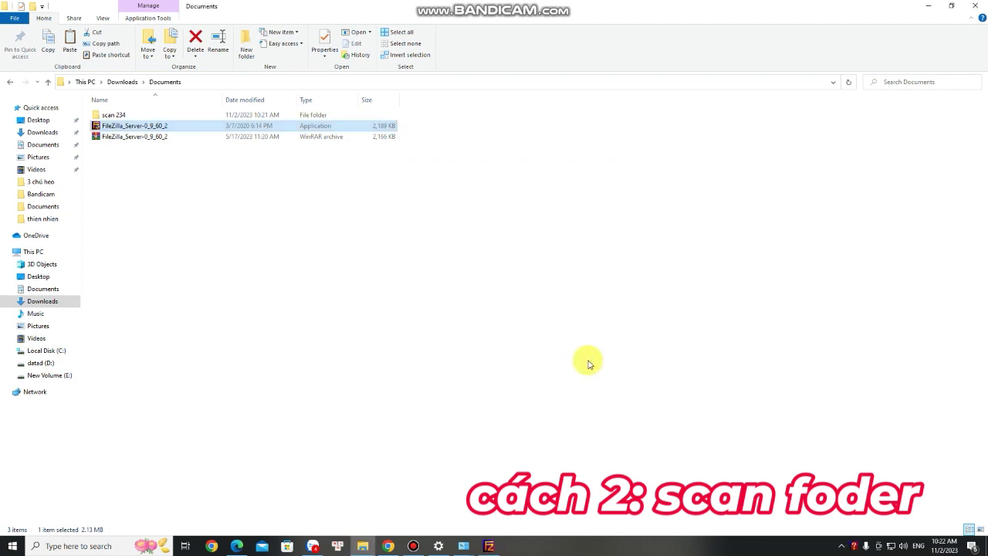
click(489, 545)
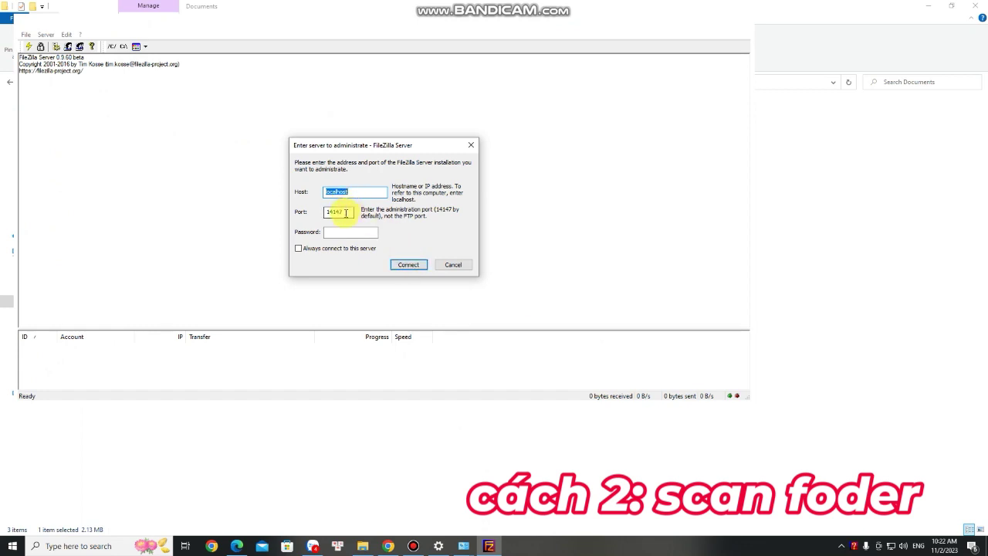
click(343, 212)
click(347, 211)
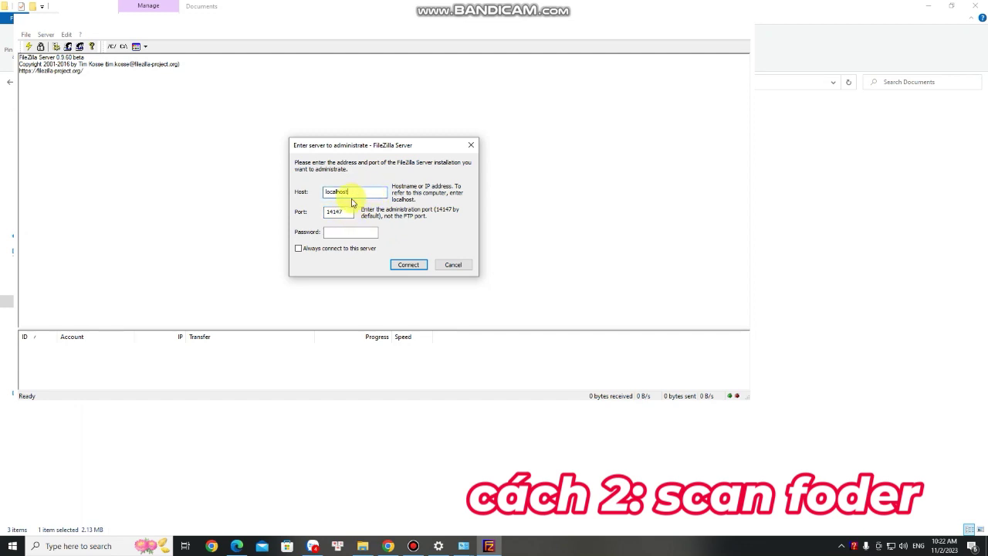
click(405, 265)
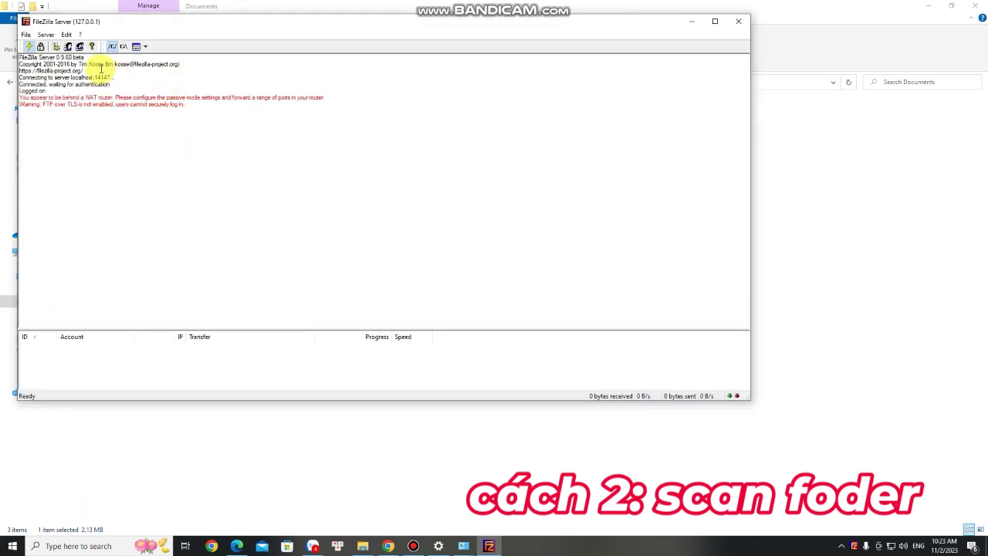
- Add a user account named 'scan' and require a password for it
click(67, 35)
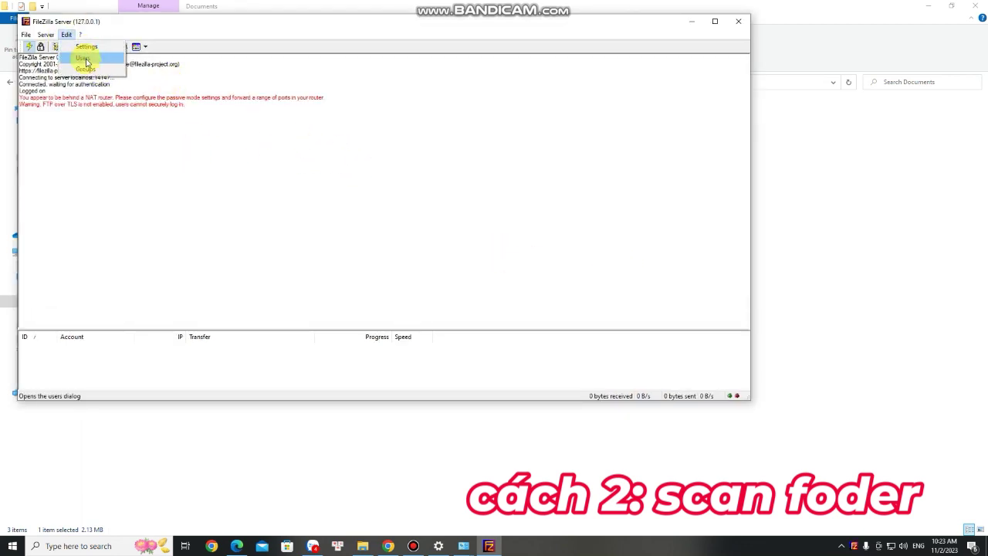
click(83, 58)
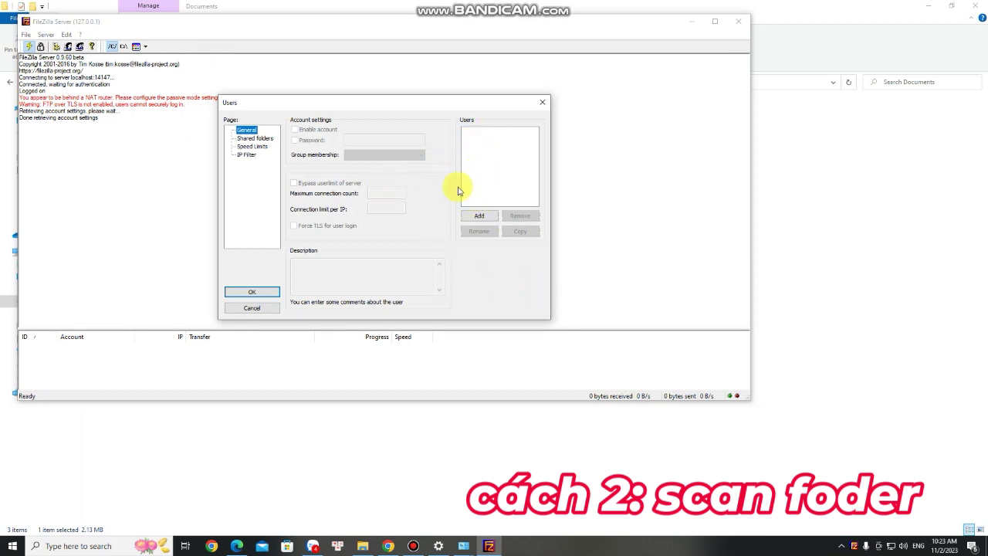
click(478, 215)
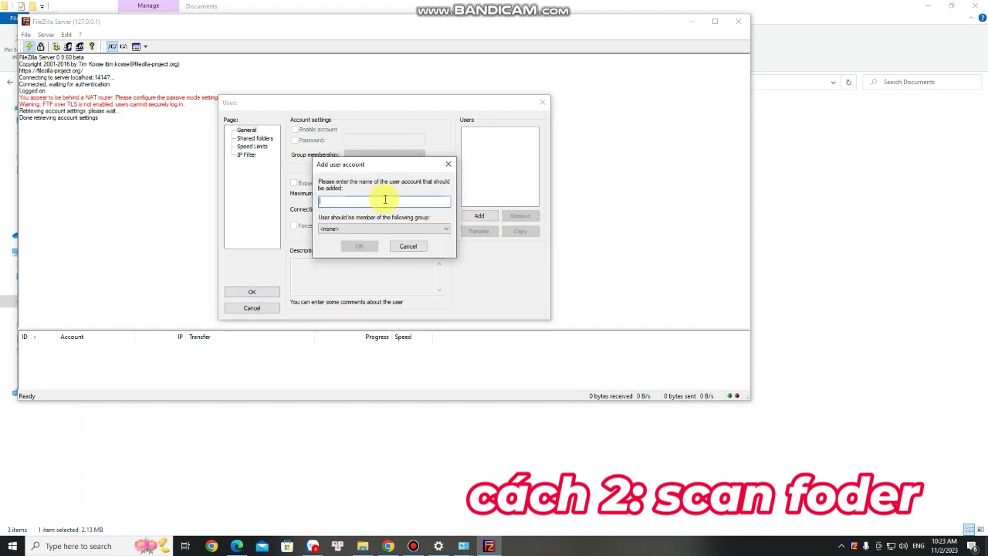
text(scan)
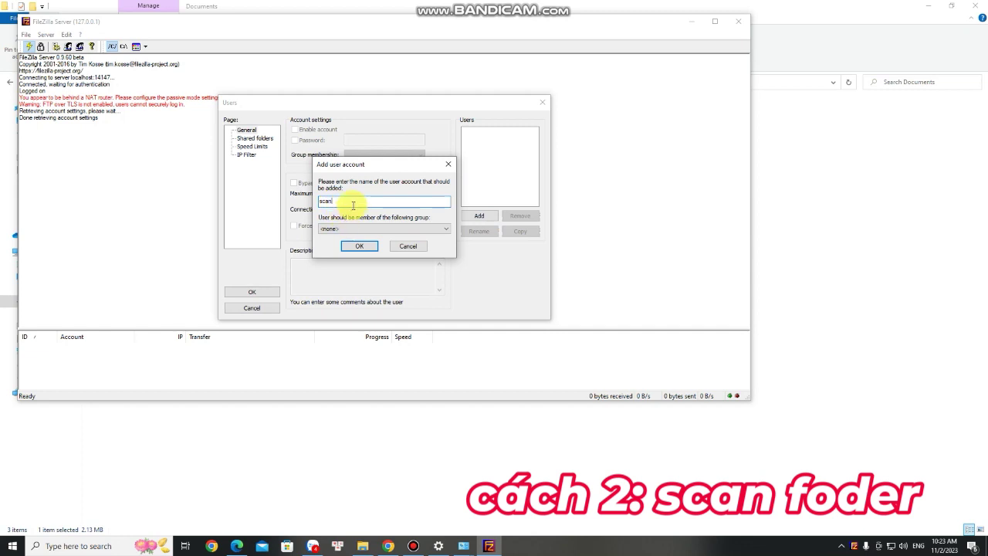
click(357, 245)
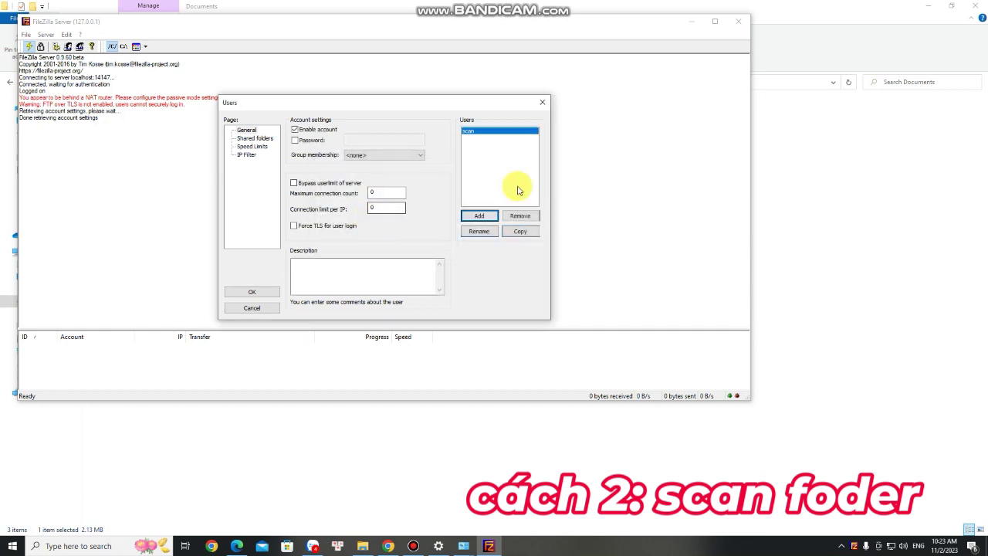
click(301, 143)
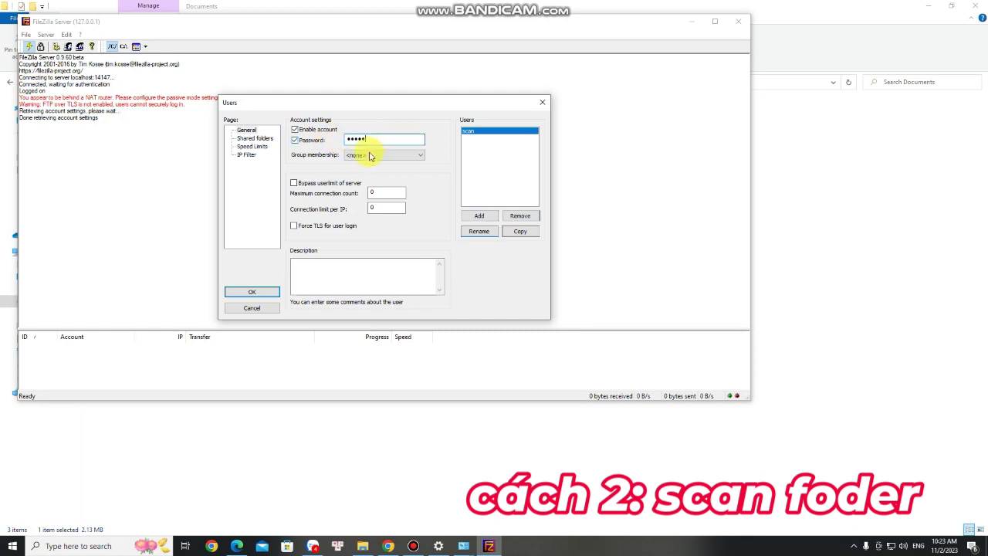
- Add Downloads\Documents\scan 234 as the scan user's shared folder
click(247, 140)
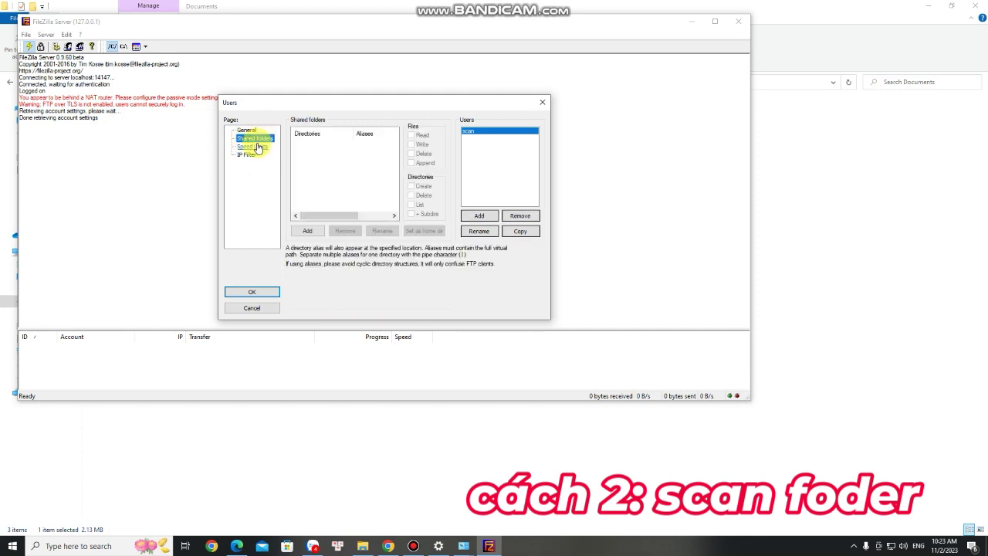
click(308, 232)
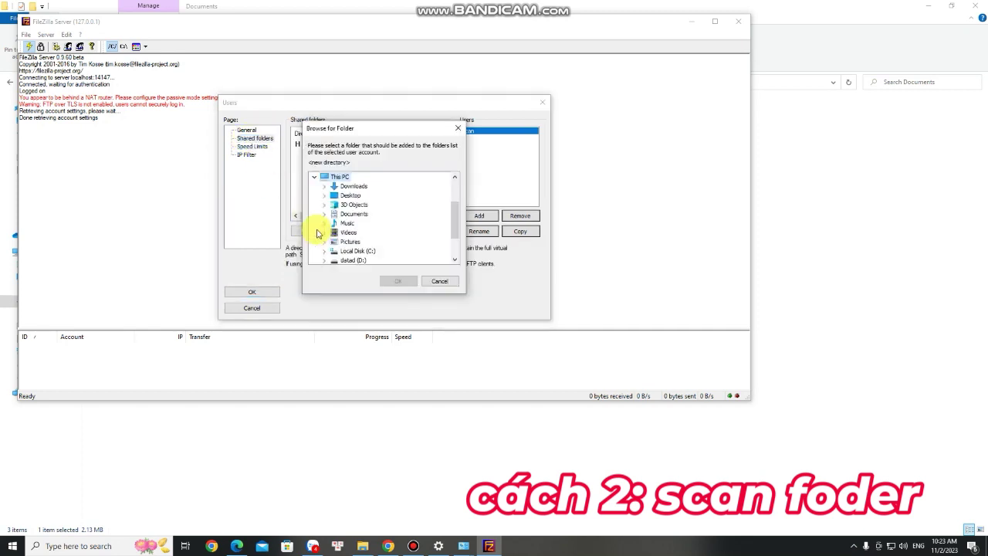
click(354, 188)
double_click(351, 188)
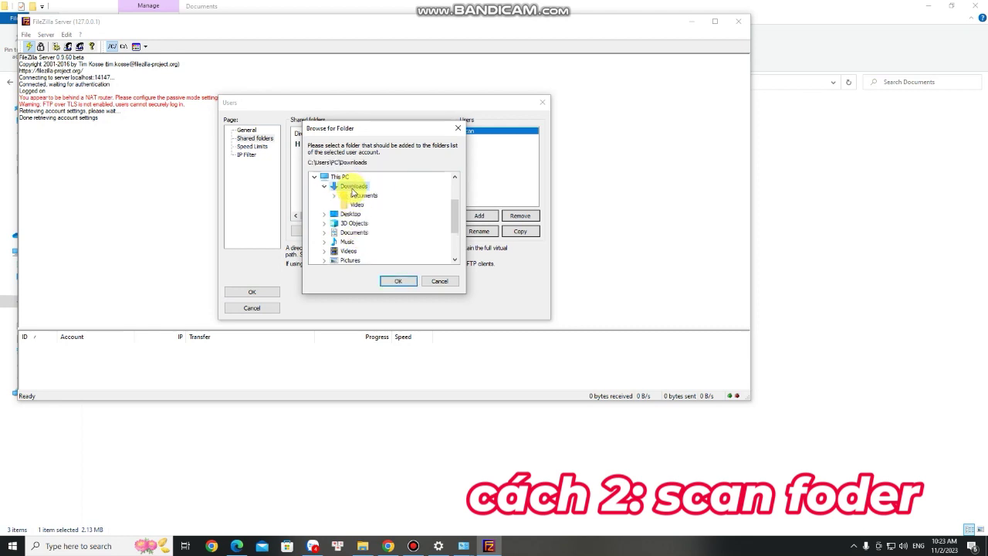
scroll(359, 205, down, 1)
scroll(362, 220, up, 2)
double_click(360, 224)
click(370, 232)
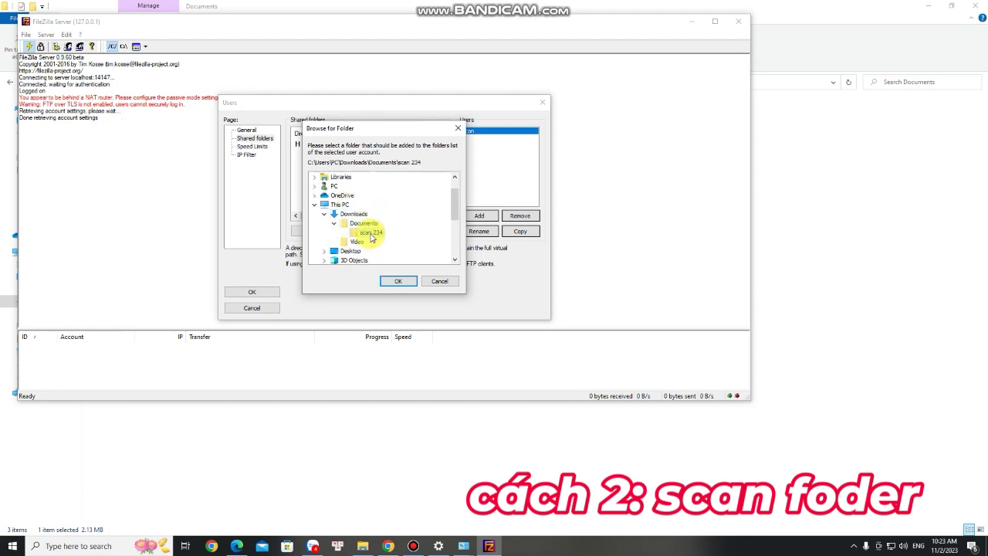
click(398, 281)
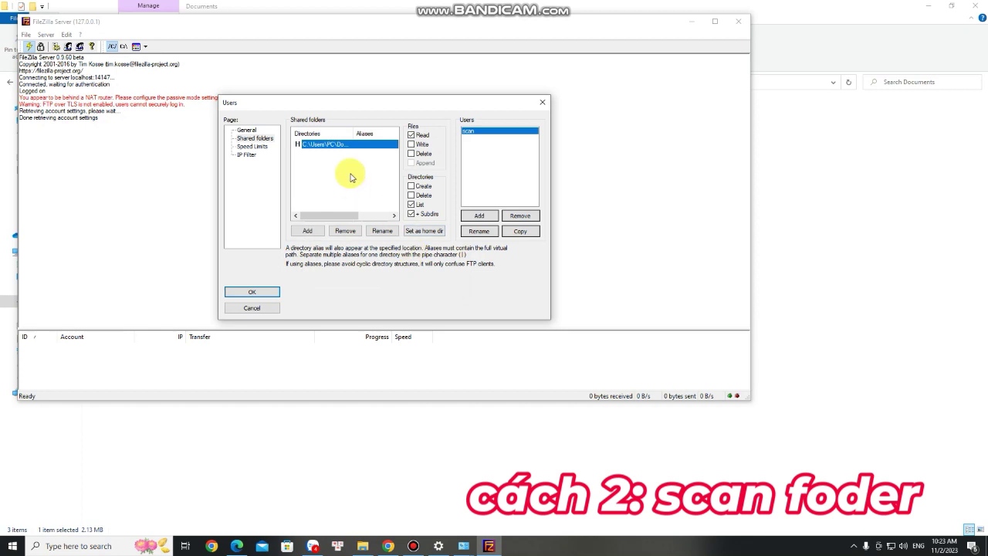
- Grant Write, Delete, Append and directory Create/Delete permissions, then save the account
click(417, 144)
click(418, 146)
click(424, 162)
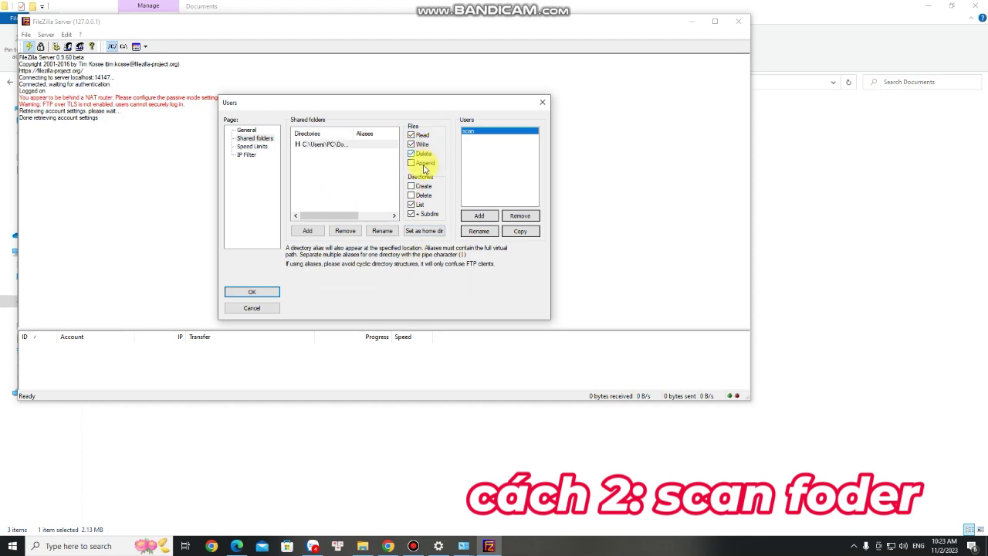
click(423, 196)
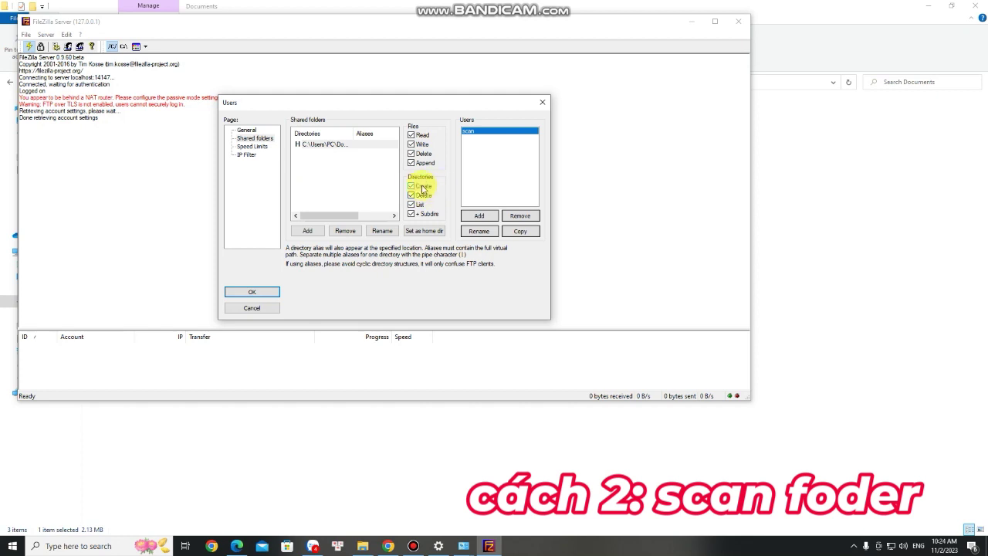
click(260, 290)
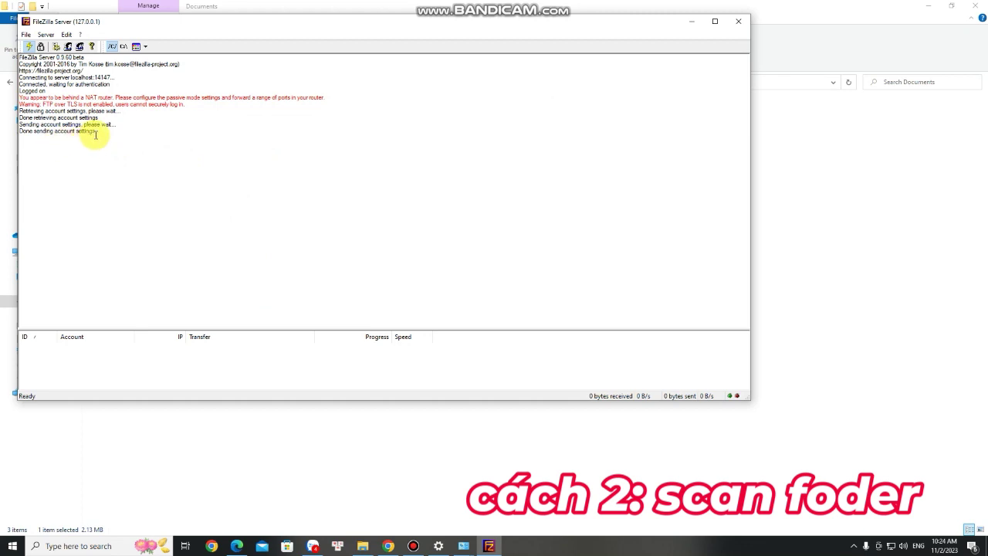
- Browse to 192.168.1.200 in Edge and log in to Web Image Monitor as administrator
click(692, 23)
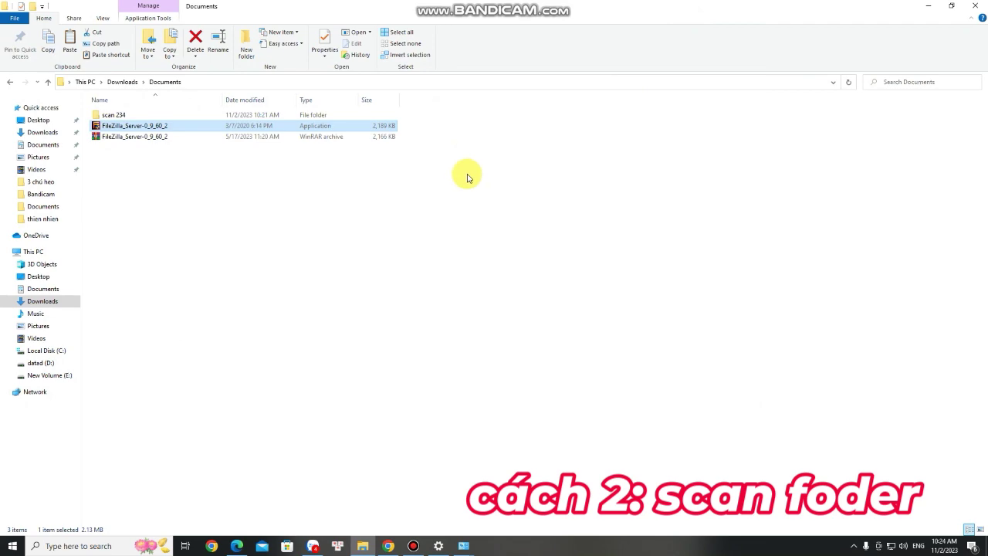
click(239, 540)
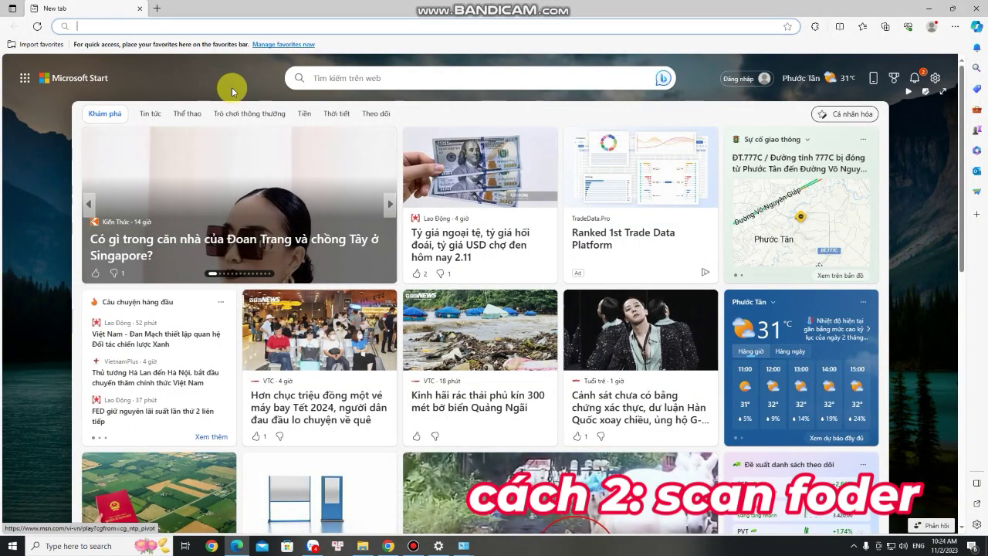
click(192, 23)
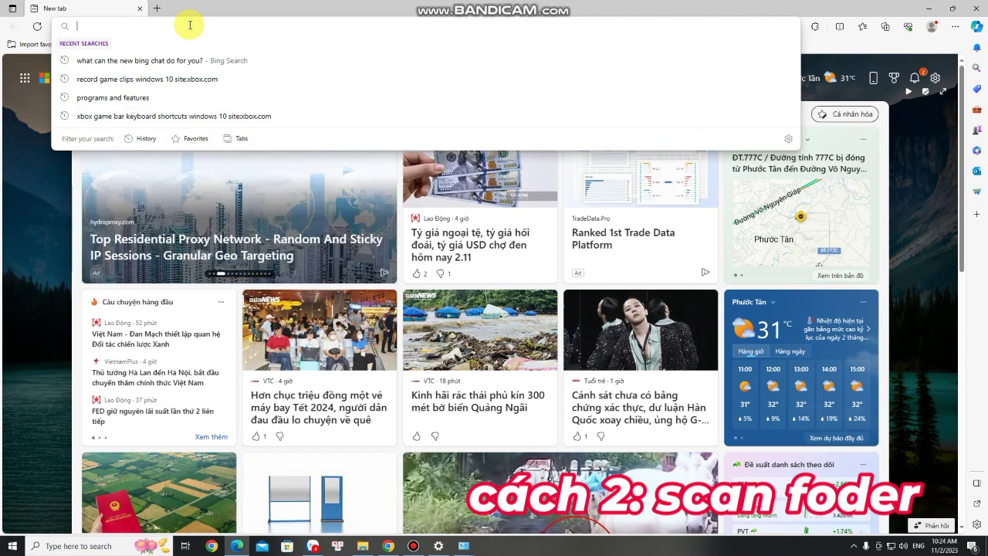
text(192)
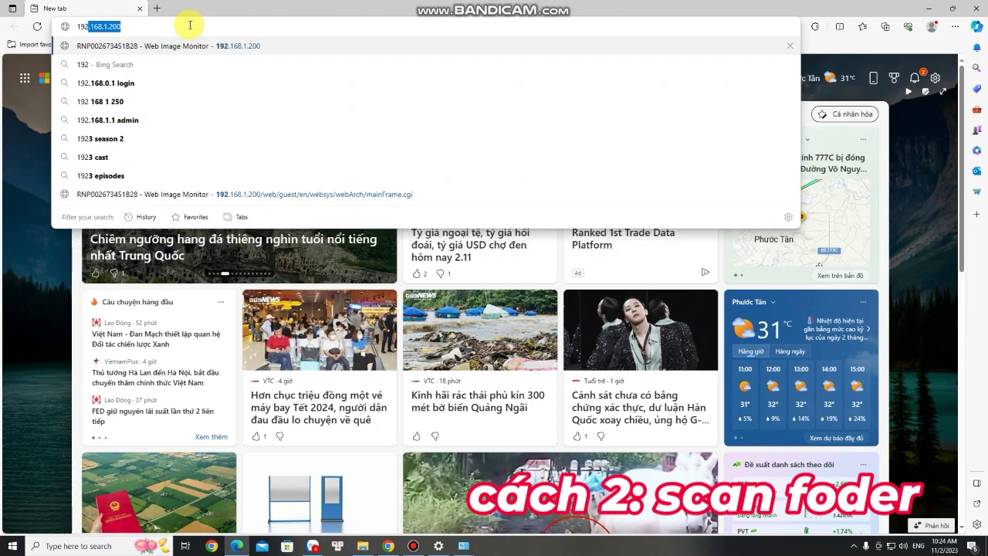
key(Return)
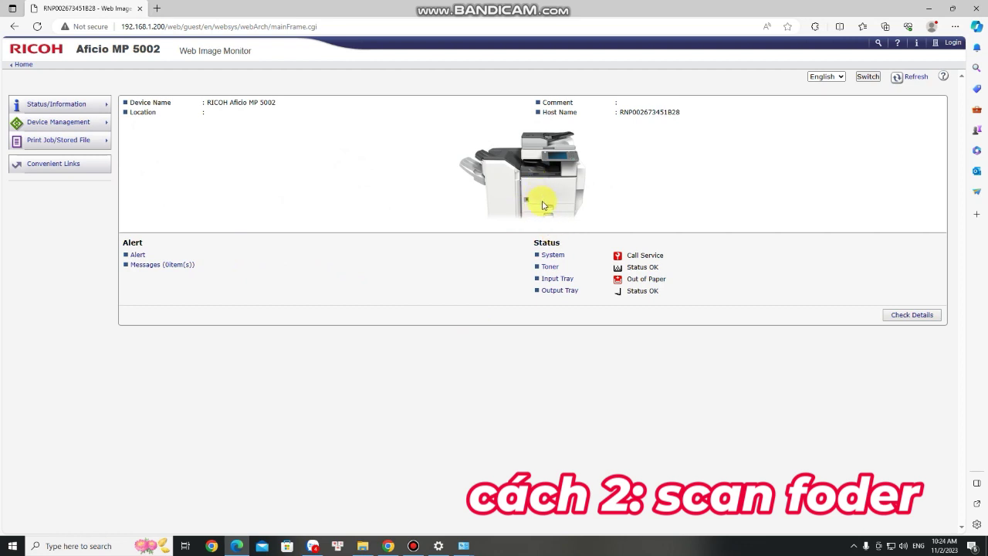
click(956, 46)
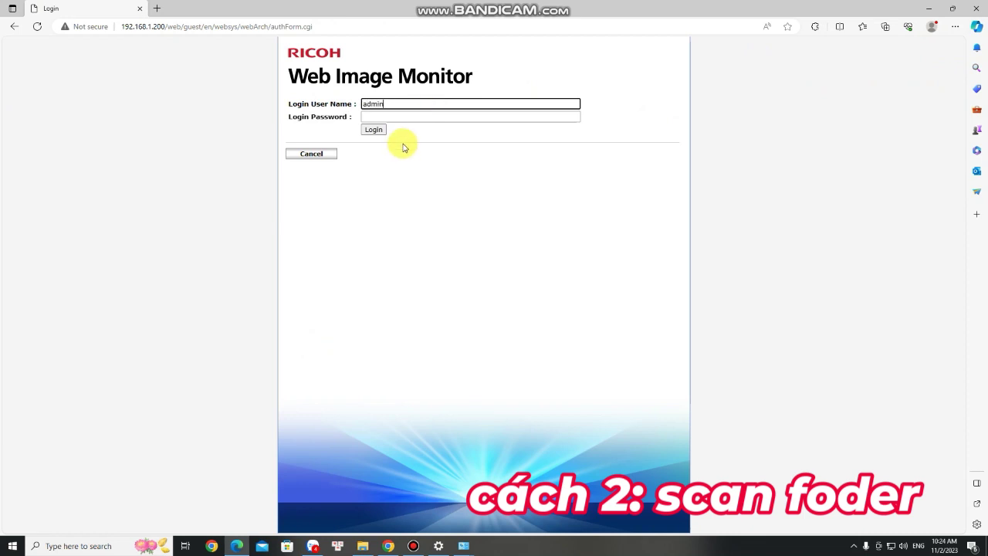
click(373, 130)
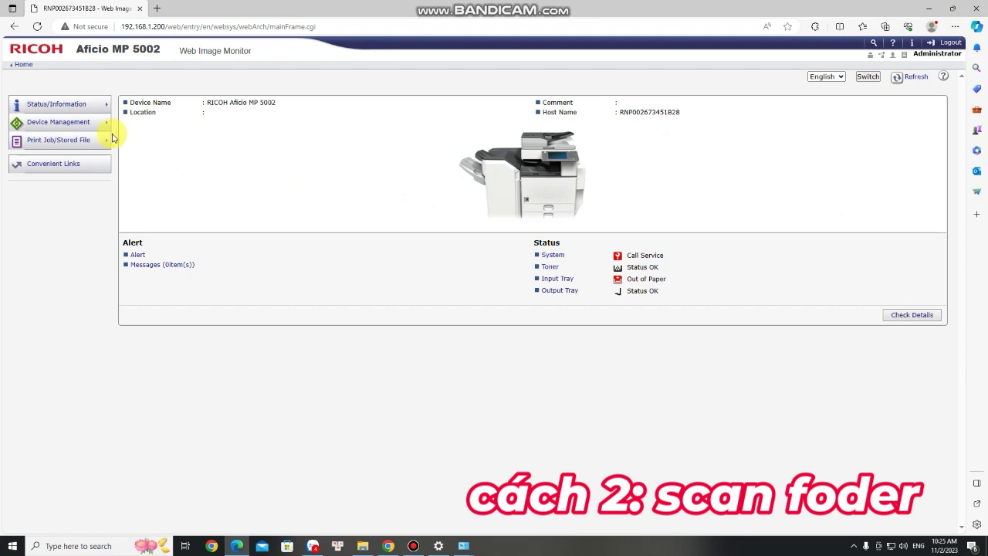
- From Device Management > Address Book, add a new user with Folder Destination ticked
mouse_move(72, 128)
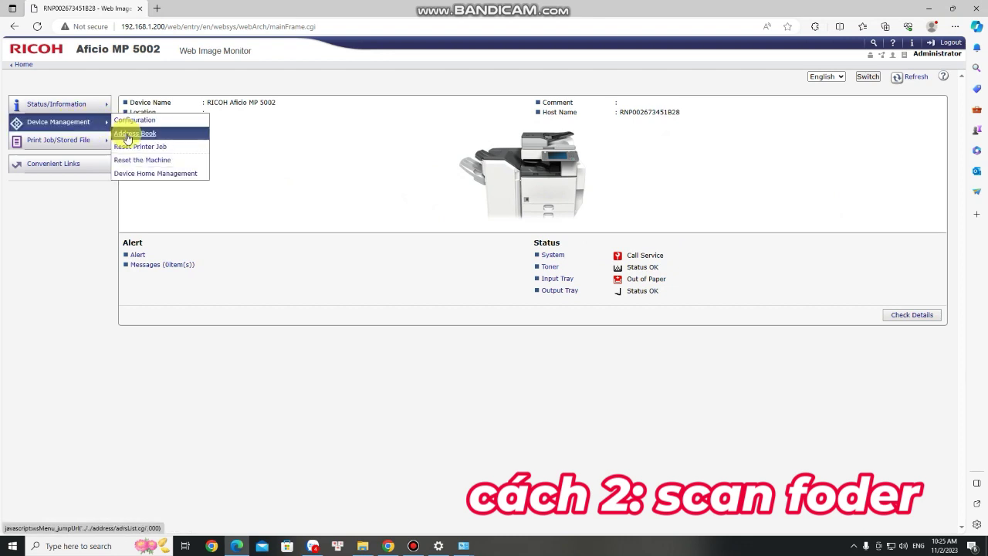
click(165, 135)
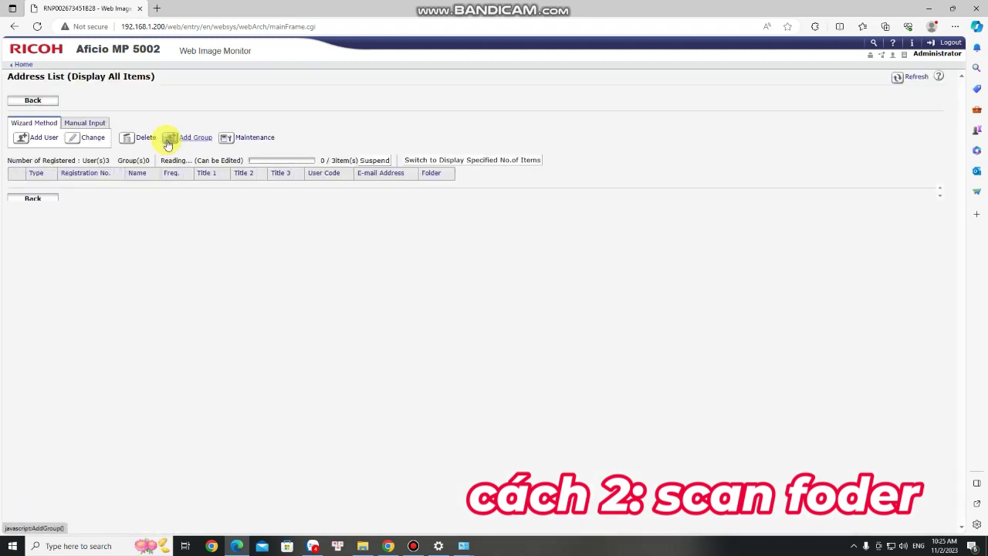
click(44, 139)
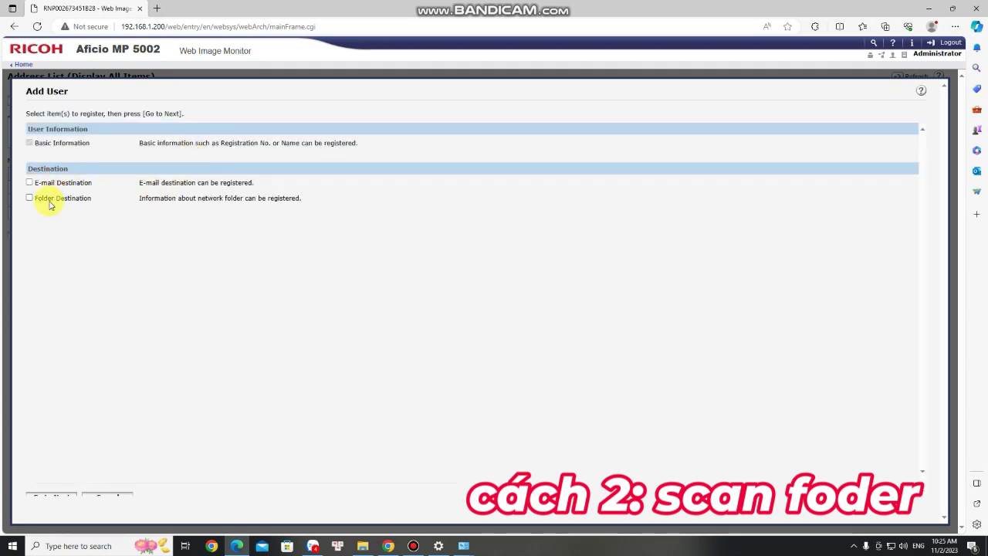
click(50, 201)
- Enter 'scan 234' as the entry's Name and Key Display, then advance to Step 2
click(55, 491)
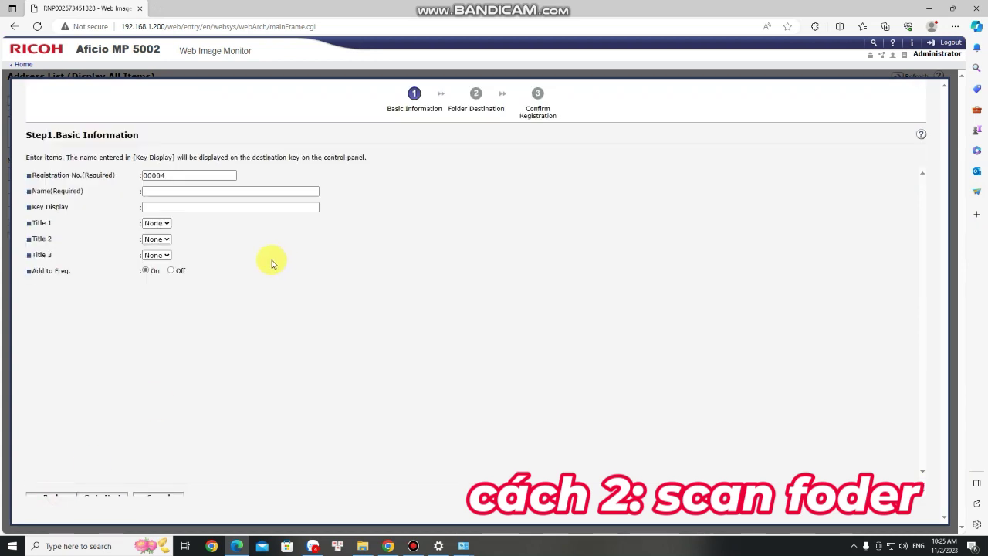
click(178, 192)
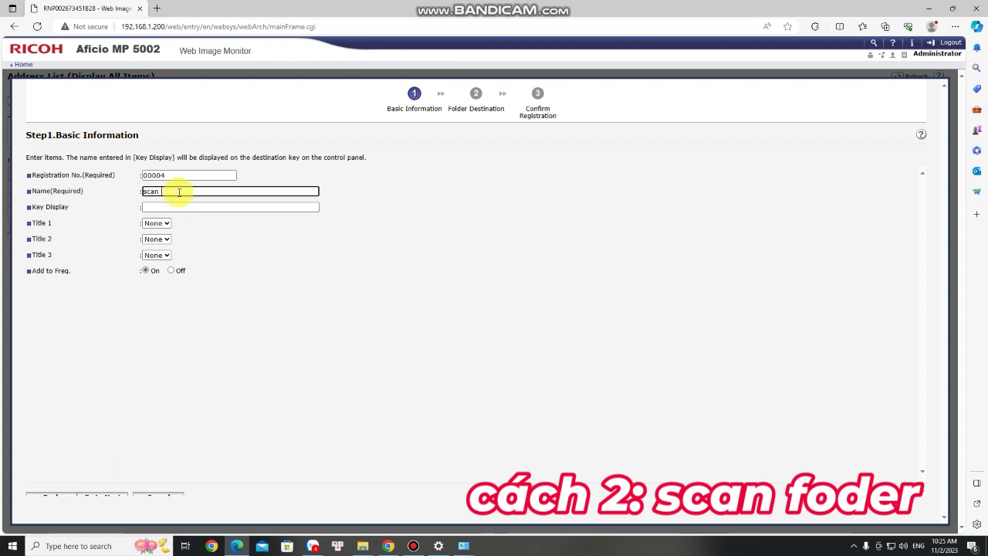
text(scan )
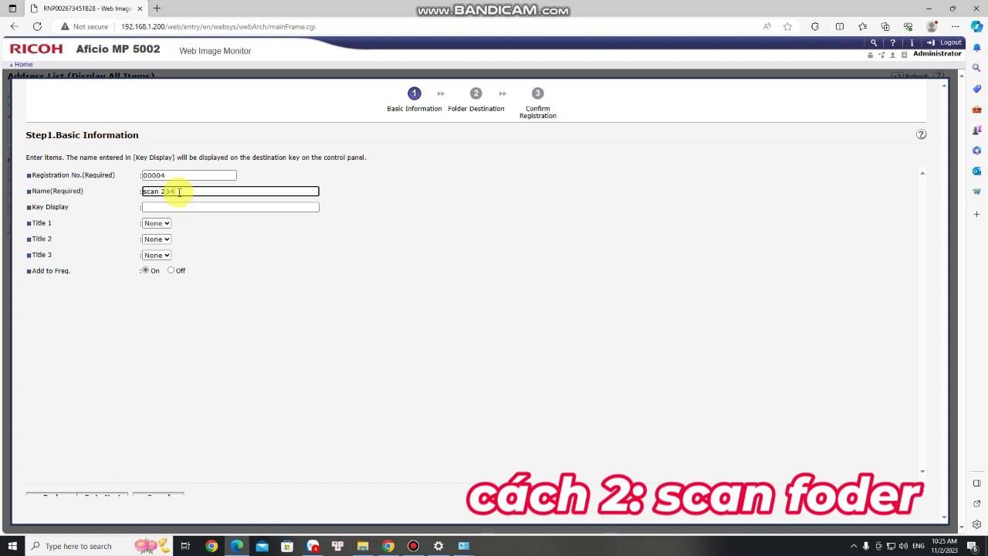
text(234)
click(170, 207)
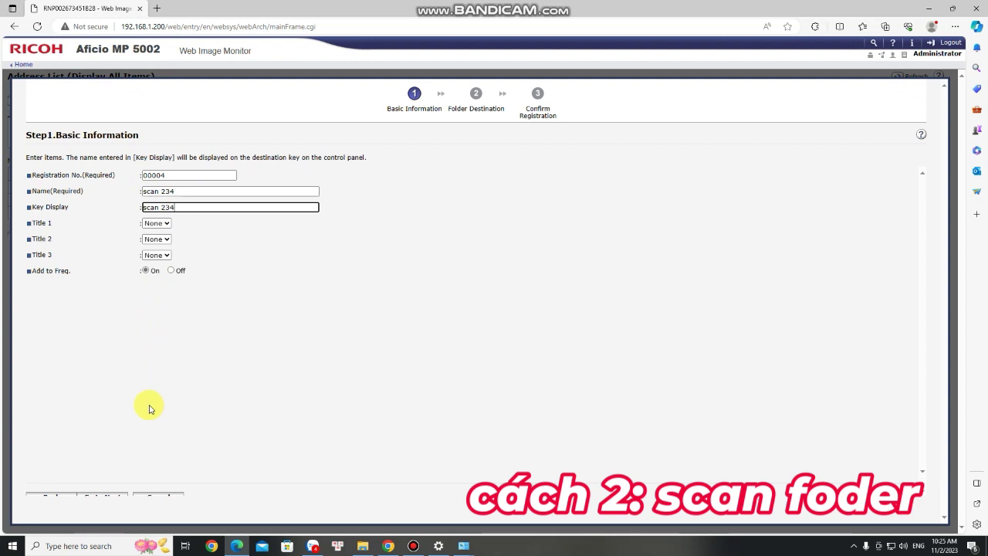
click(102, 492)
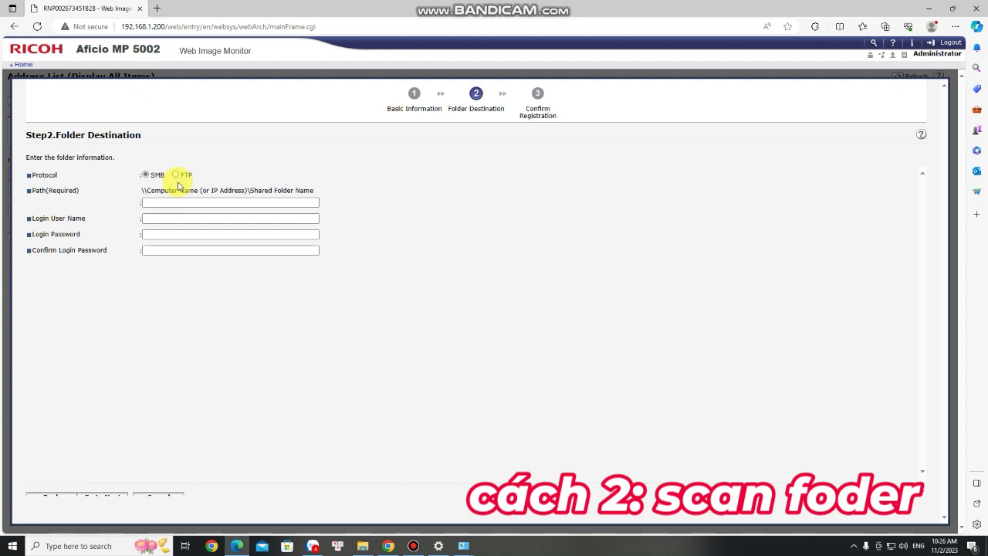
- Switch the folder destination to FTP, port 21, with server name 192.168.1.6 from the PC's IPv4 details
click(177, 175)
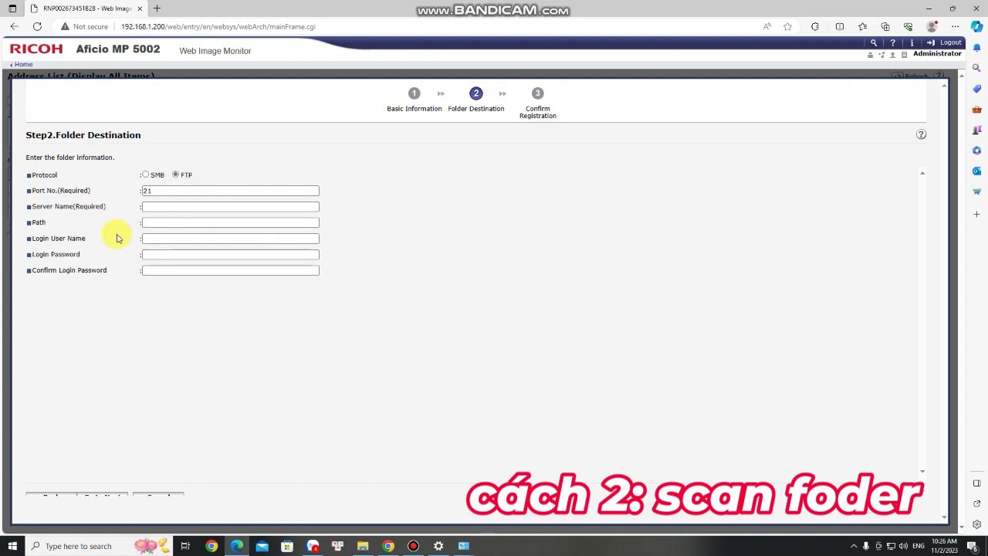
click(150, 207)
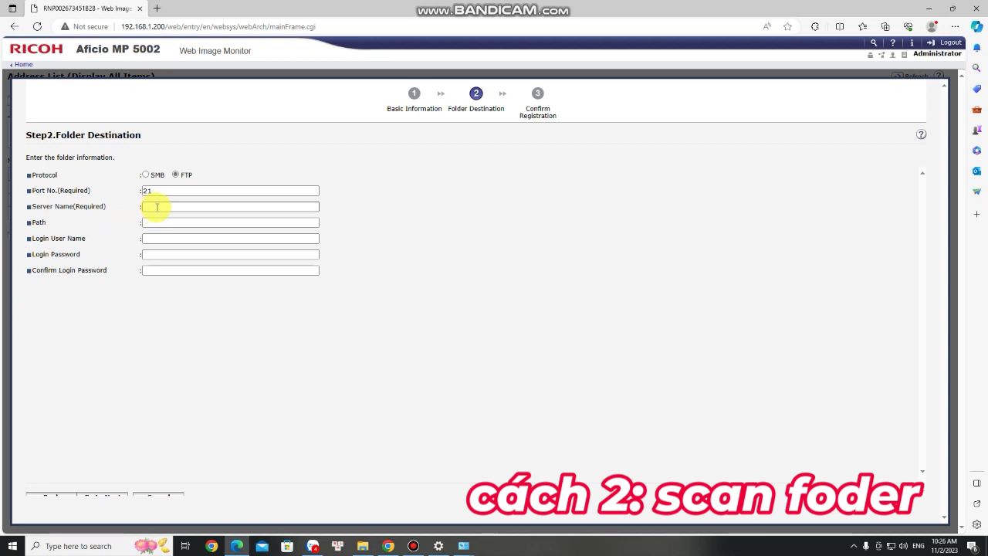
click(464, 546)
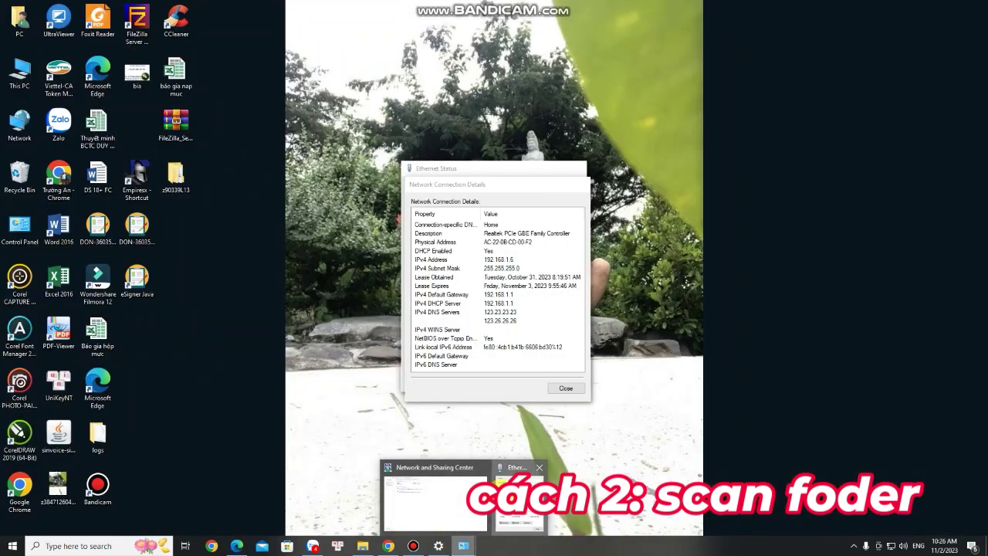
click(516, 498)
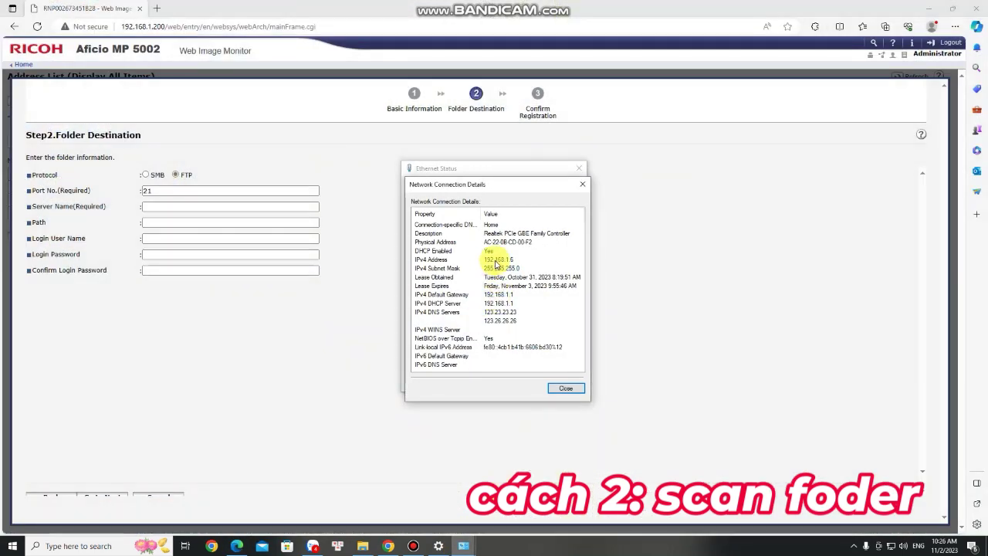
click(164, 209)
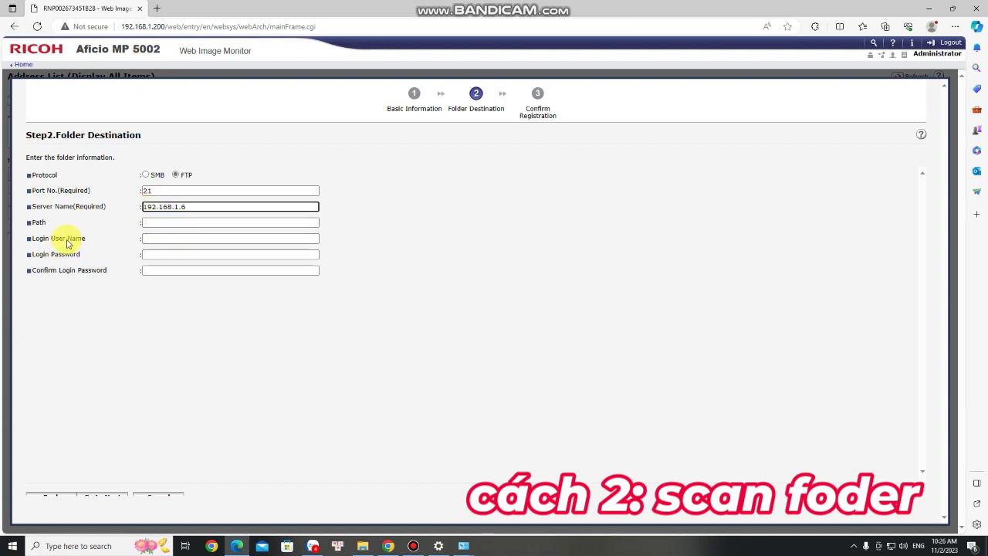
- Bring up the FileZilla Server window from the system tray to look up the login user
click(158, 237)
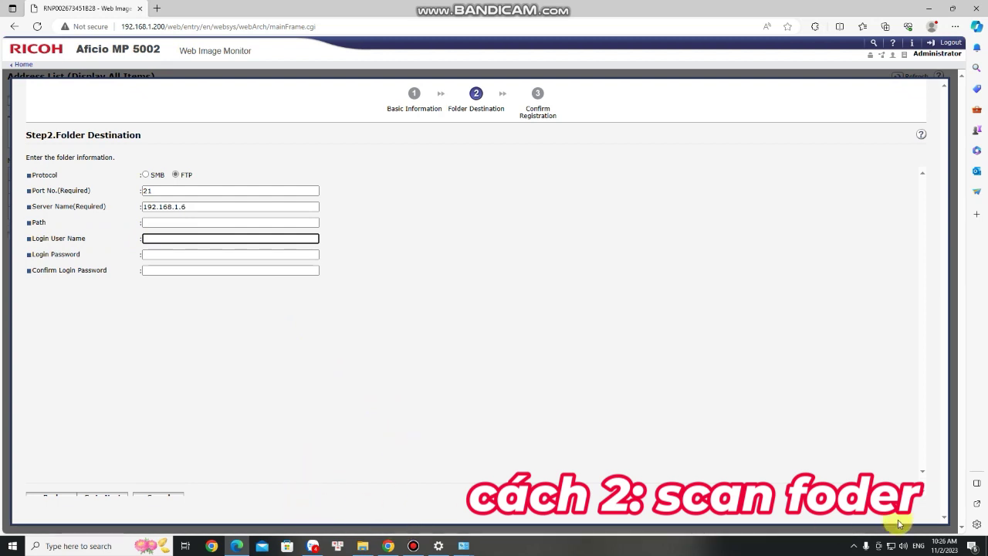
click(854, 545)
double_click(864, 525)
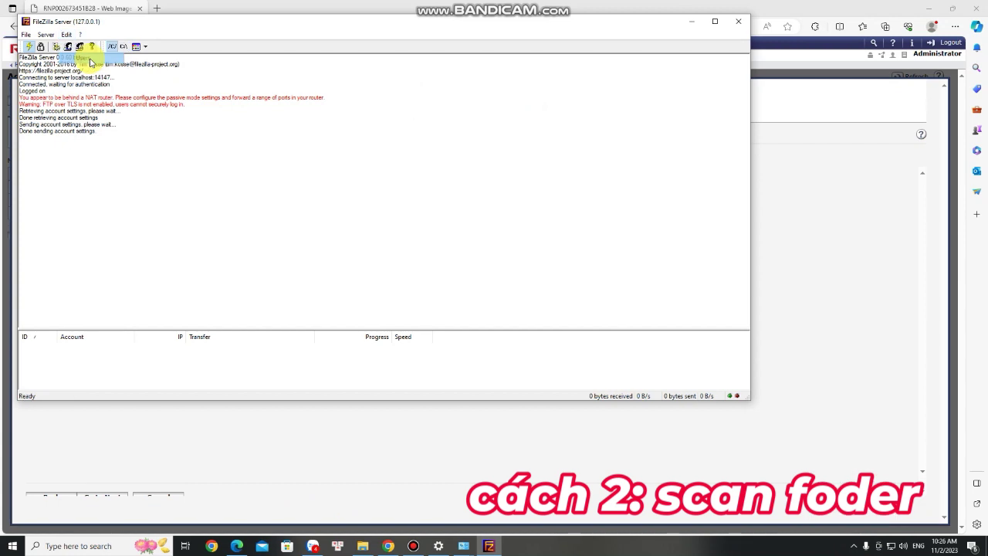
- Check the FileZilla FTP user account 'scan' and use it as the folder's login user name
click(70, 47)
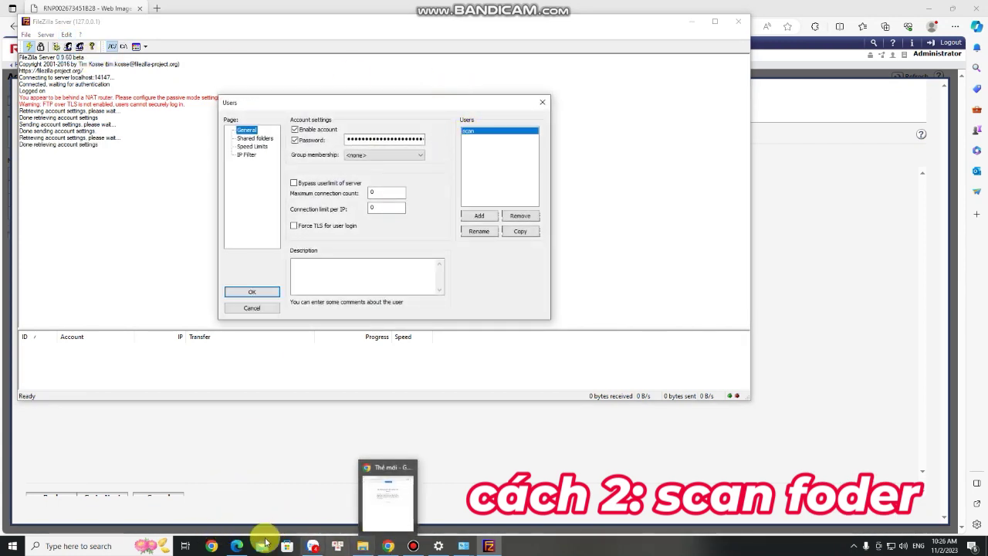
click(237, 546)
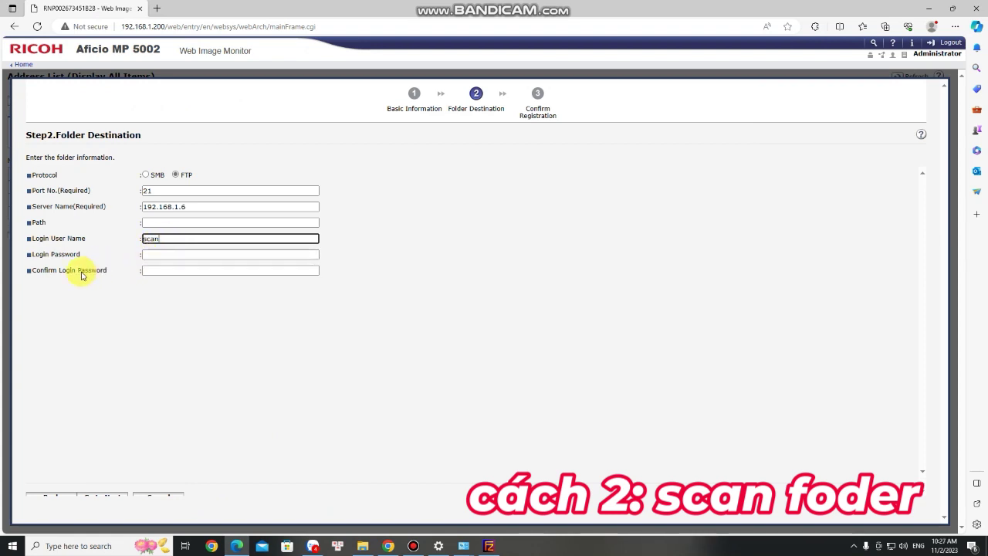
- Enter and confirm the FTP login password, then confirm registration of the scan 234 entry
click(150, 256)
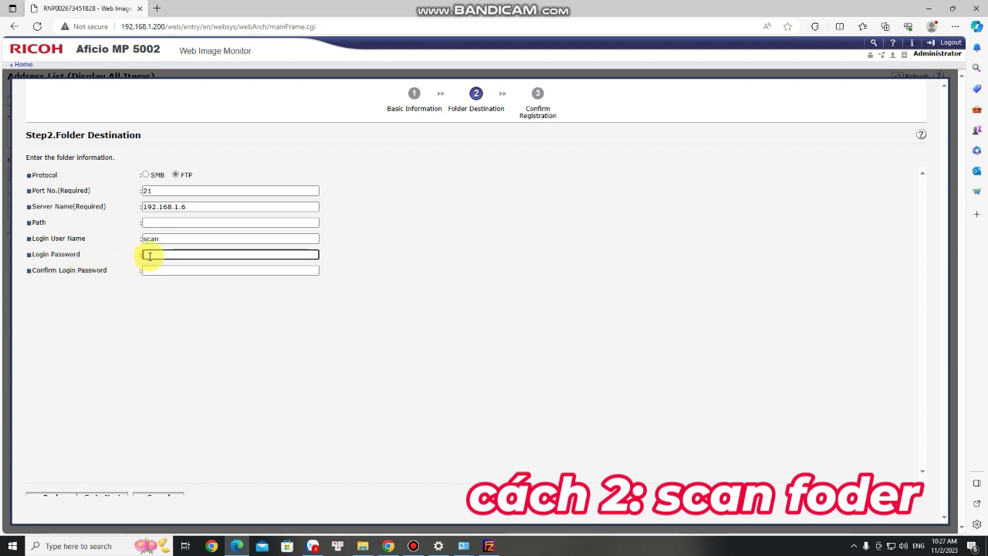
click(149, 271)
text(12345)
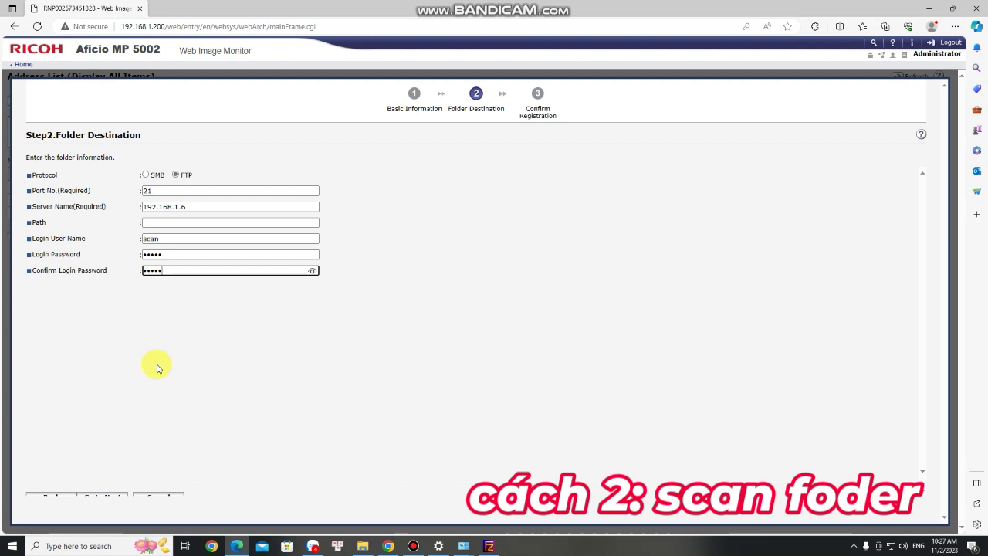
click(104, 495)
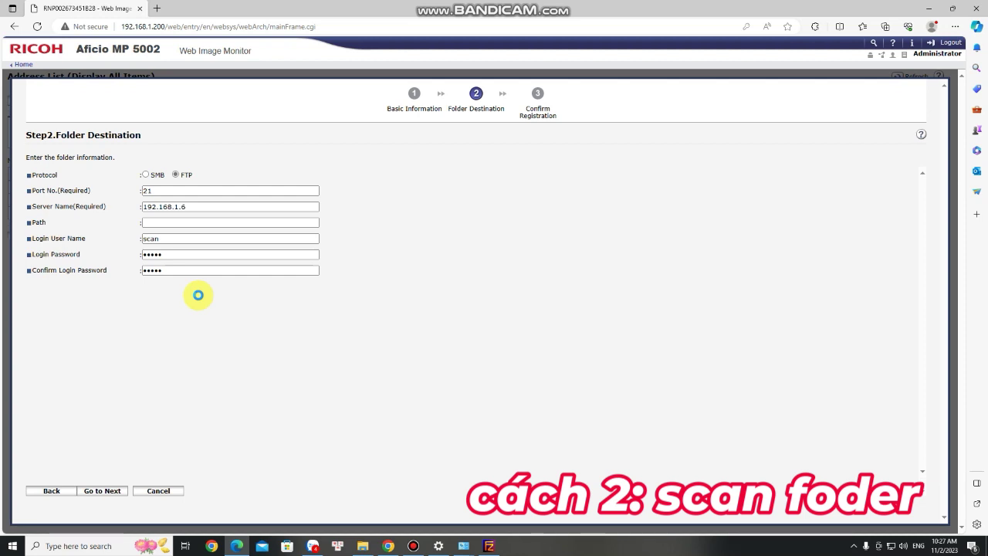
click(735, 127)
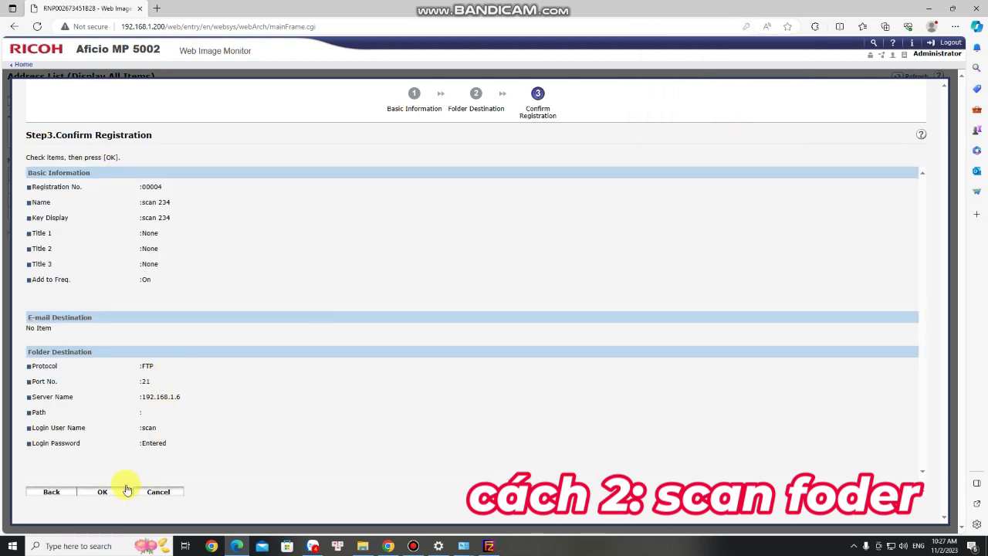
click(104, 496)
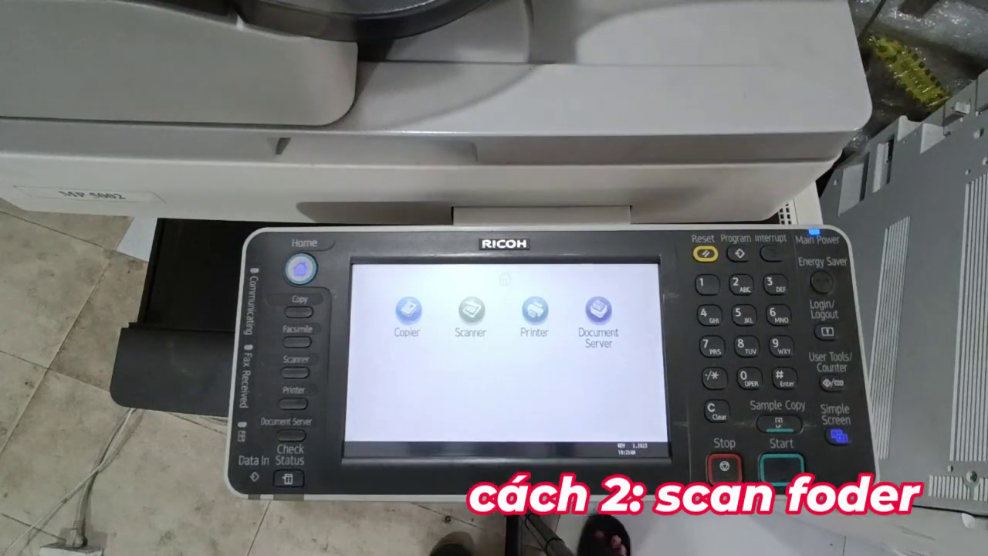
- On the control panel, scan the page to the scan 234 folder destination
click(470, 309)
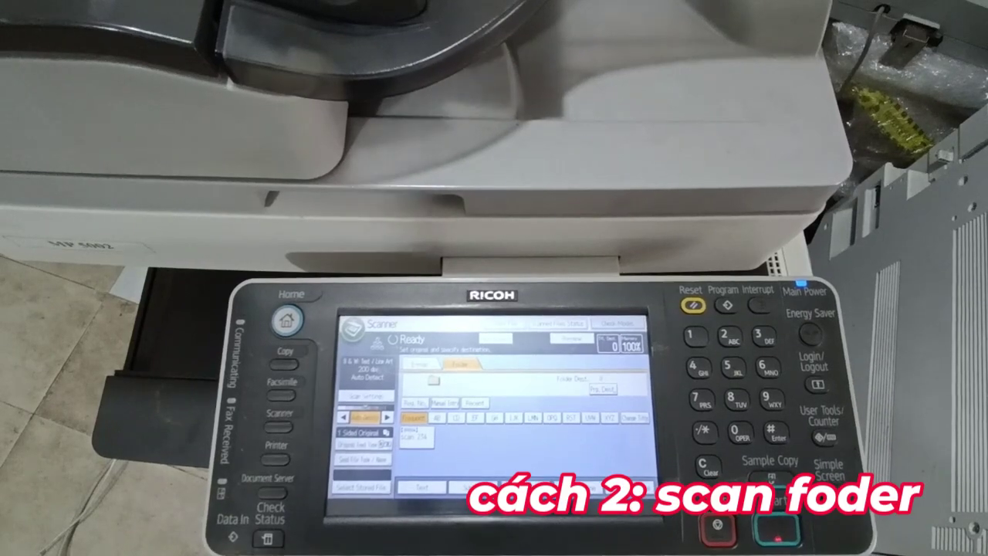
click(287, 320)
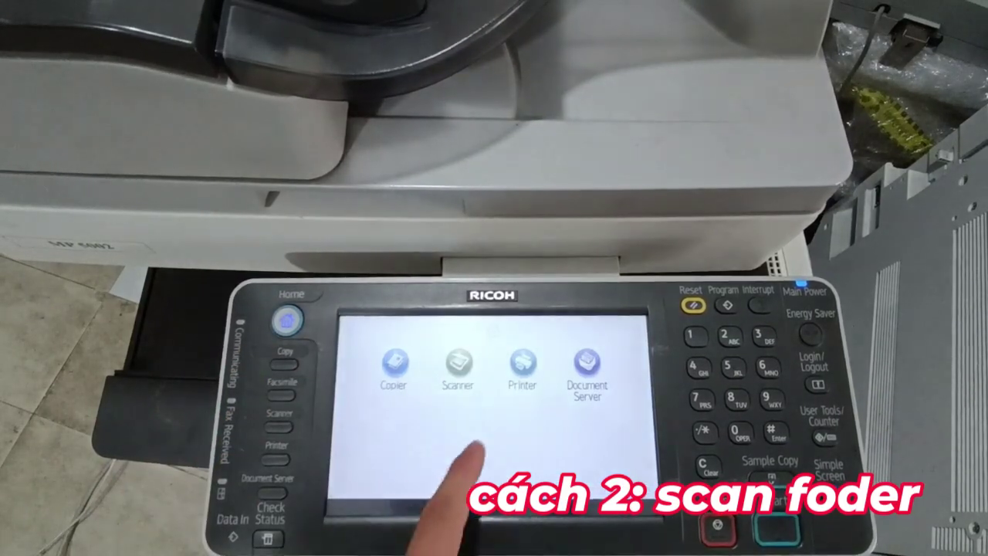
click(458, 360)
click(421, 363)
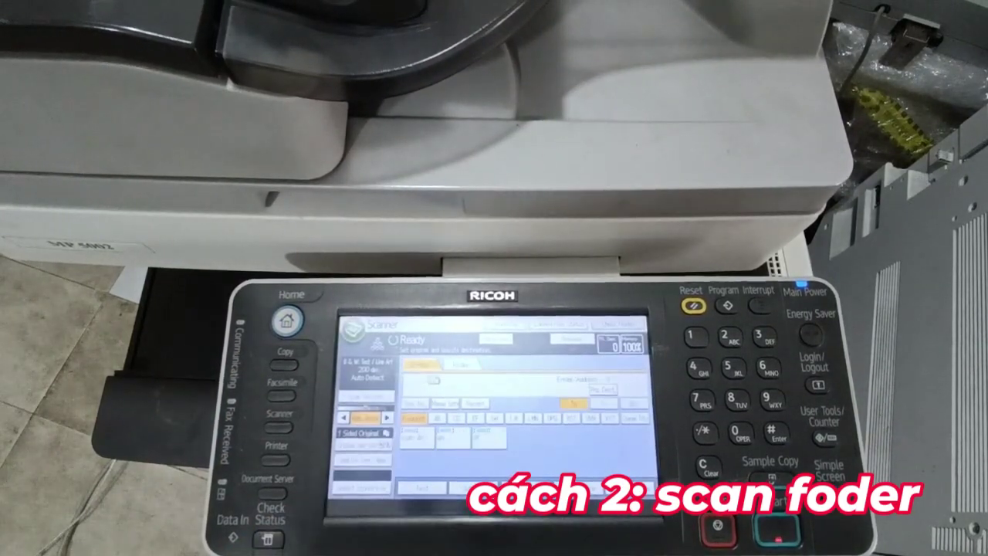
click(462, 363)
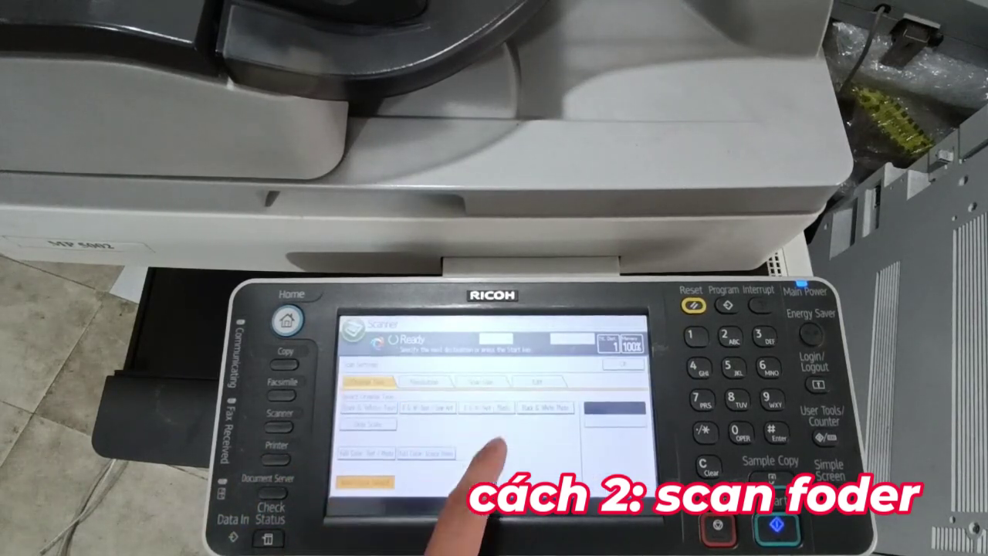
click(622, 363)
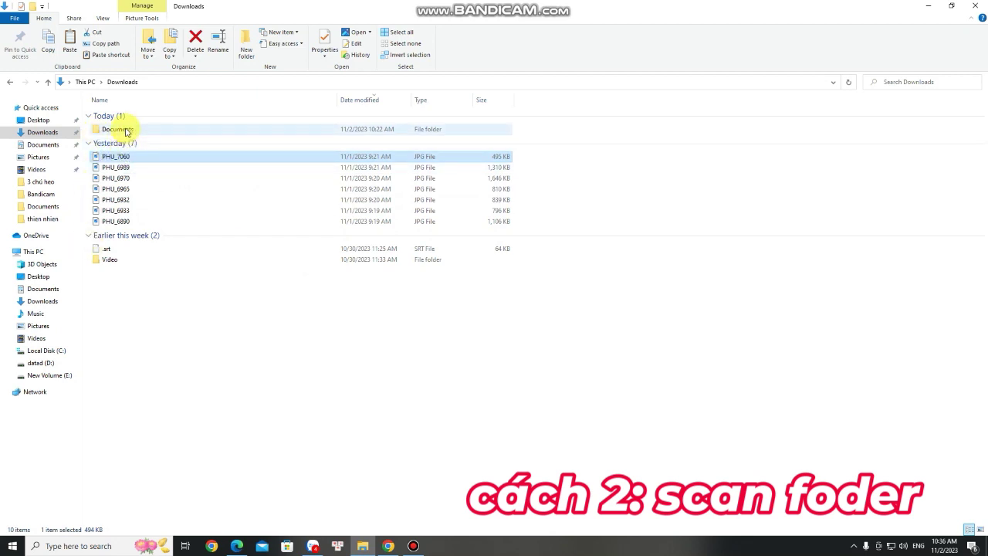
- On the PC, open Documents > scan 234 and the new 202311021022.pdf
double_click(129, 131)
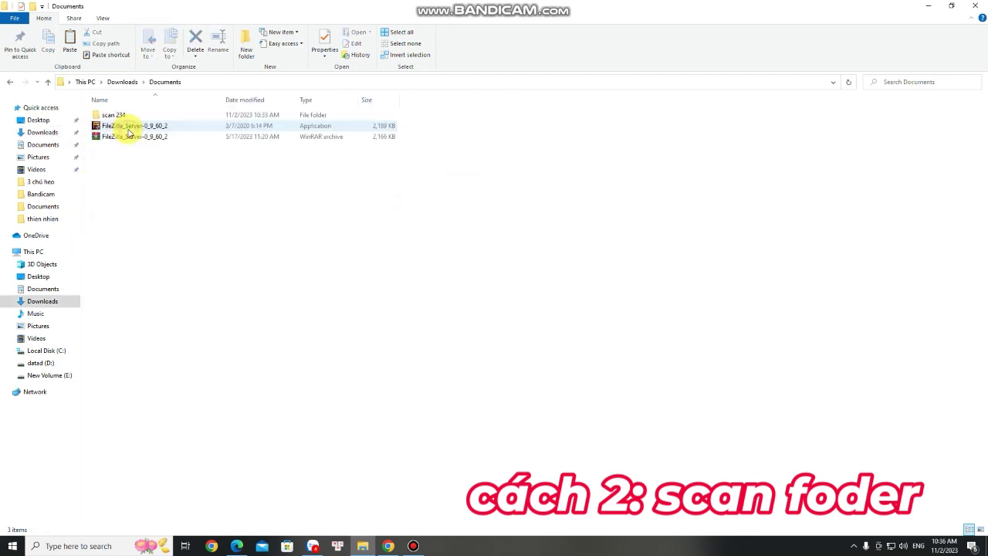
double_click(113, 117)
double_click(126, 118)
- Scroll through the scanned PDF to page 2, the printer's fonts sample list
scroll(559, 313, down, 5)
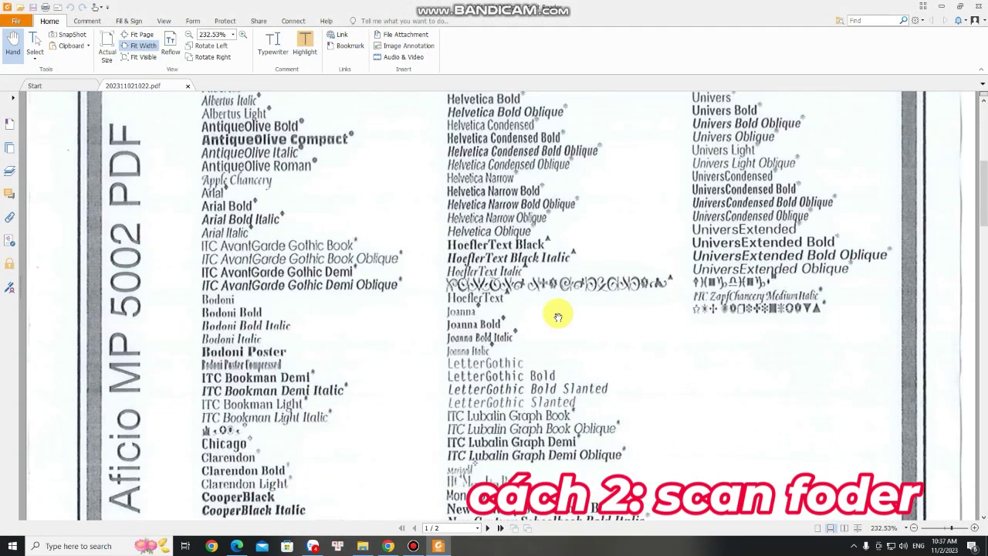
scroll(558, 316, down, 15)
scroll(558, 315, down, 15)
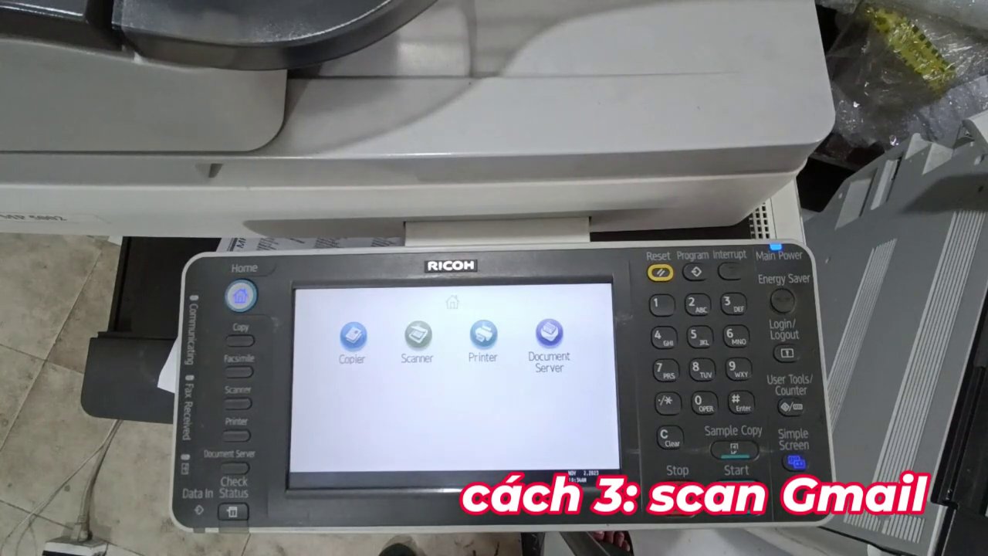
- Open User Tools/Counter > System Settings to view the network interface page with IPv4 192.168.1.200
click(795, 462)
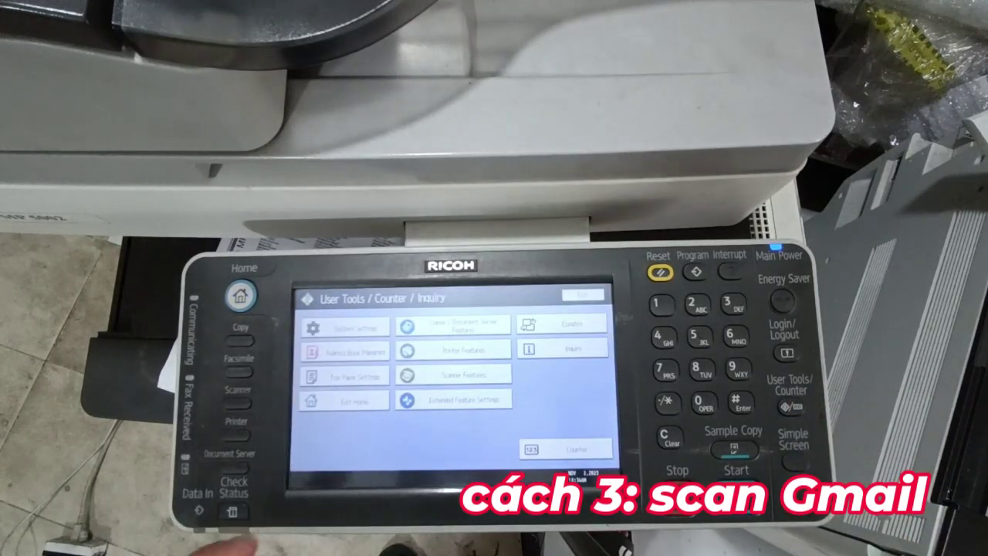
click(345, 327)
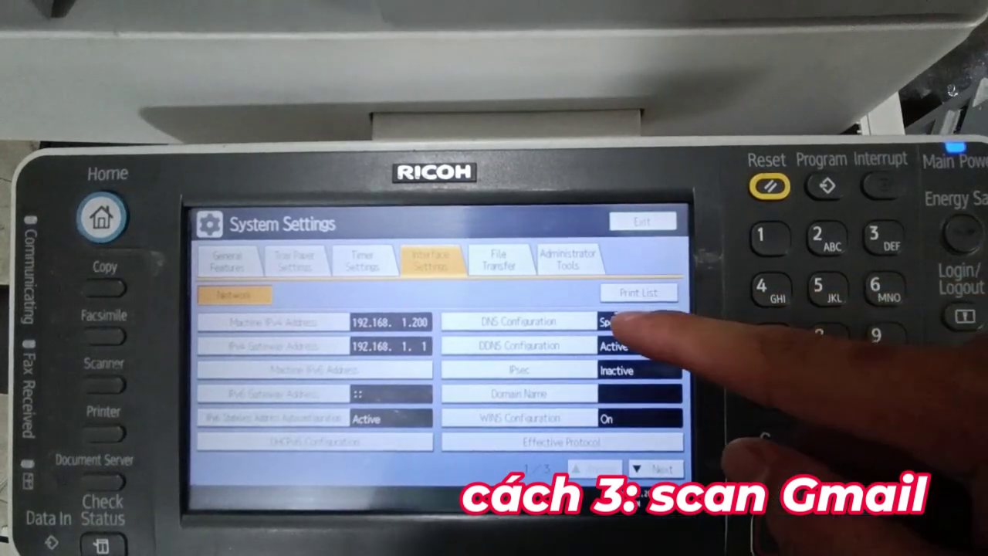
- Open DNS Configuration to show servers 8.8.8.8, 8.8.4.4 and 192.168.1.1
click(579, 321)
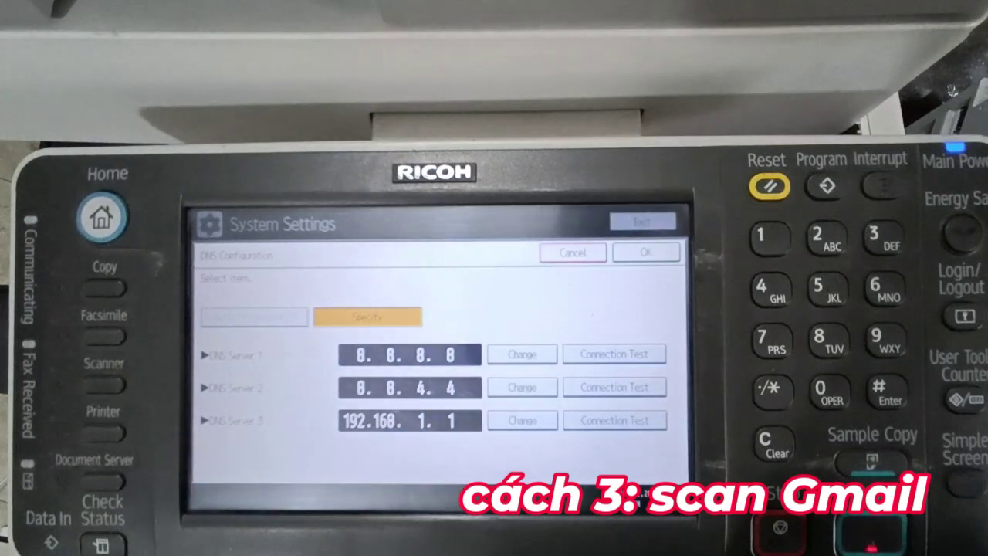
- Run connection tests on DNS servers 1, 2 and 3, dismiss each success message, then confirm with OK
click(656, 387)
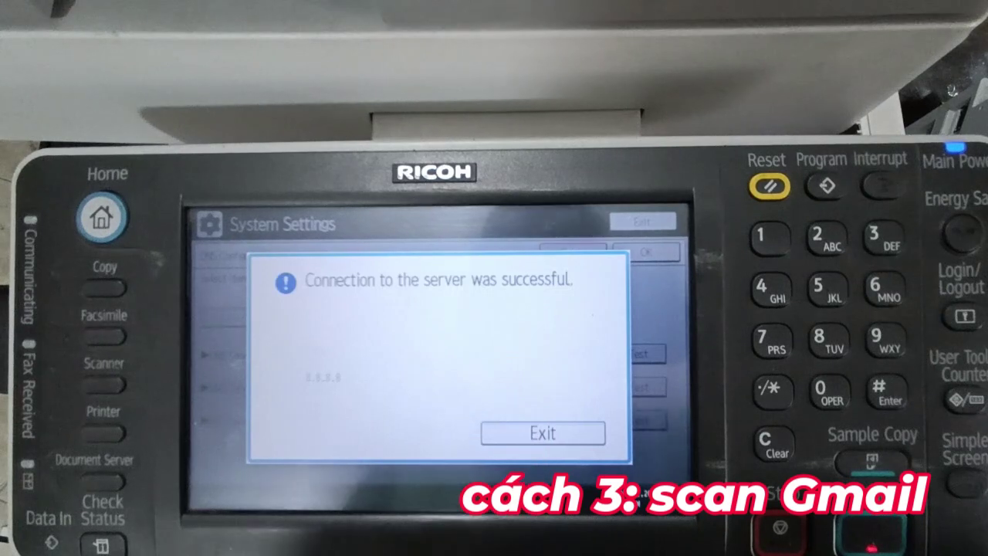
click(541, 433)
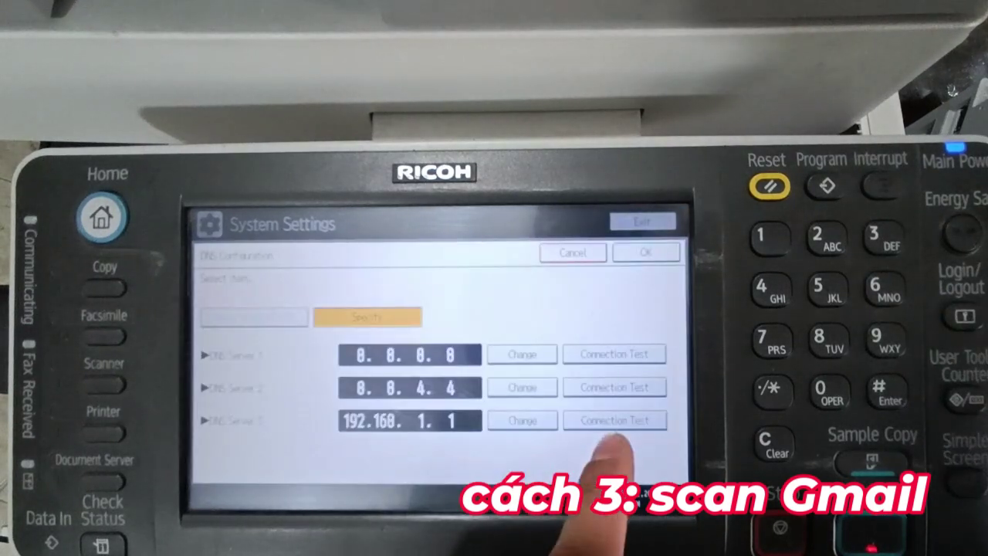
click(606, 388)
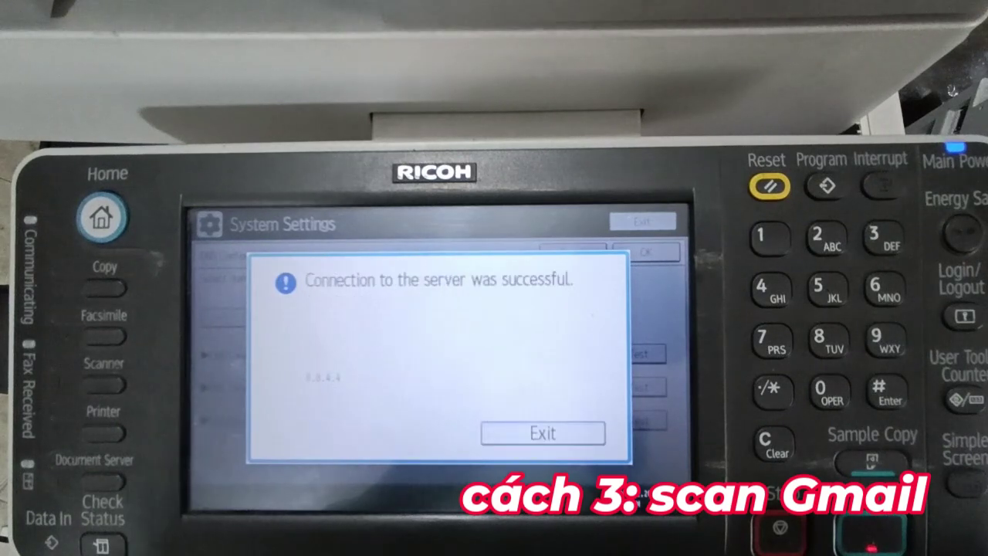
click(532, 433)
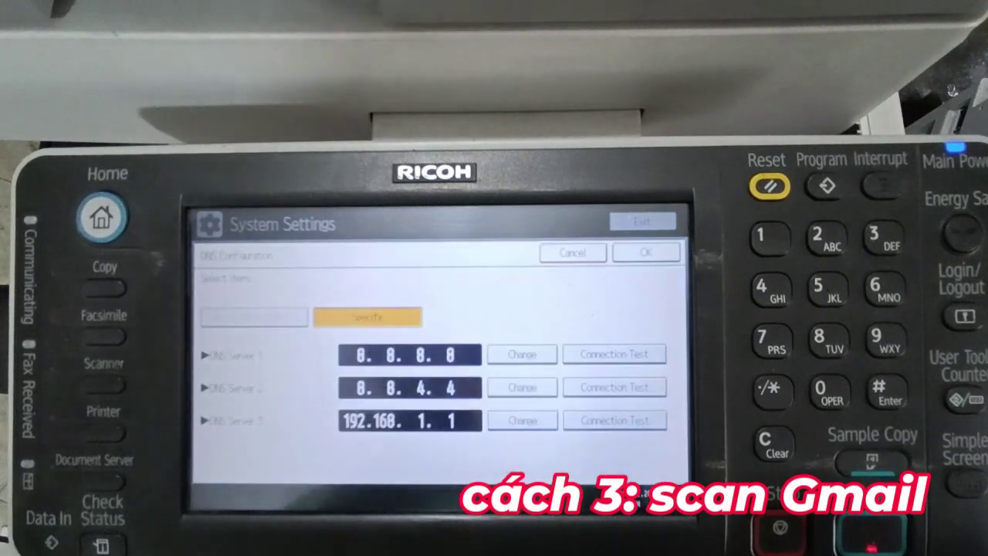
click(618, 421)
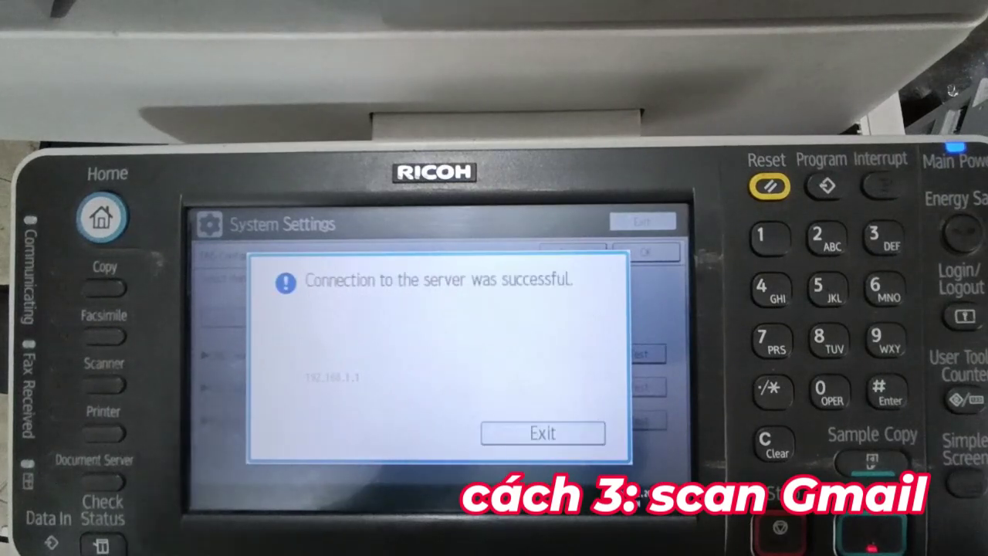
click(537, 431)
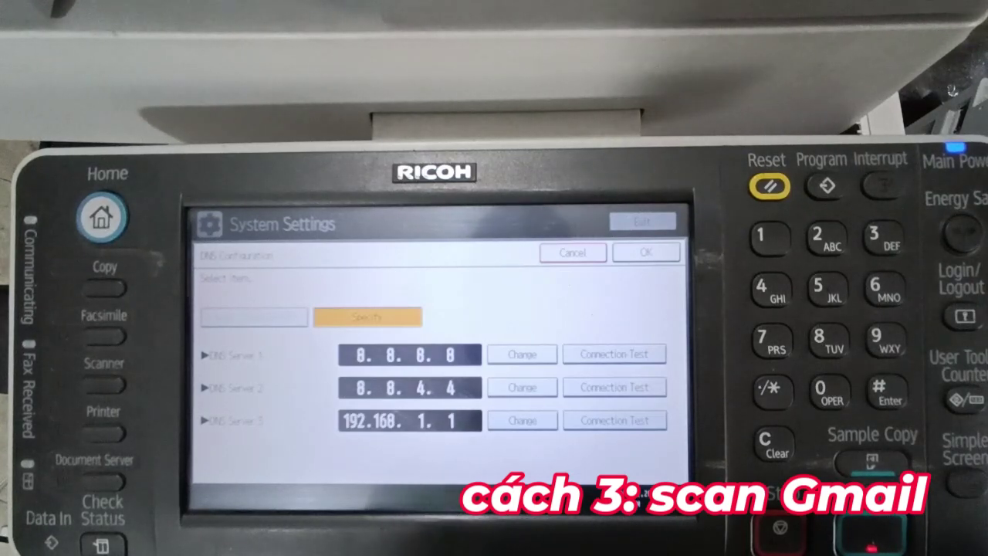
click(646, 252)
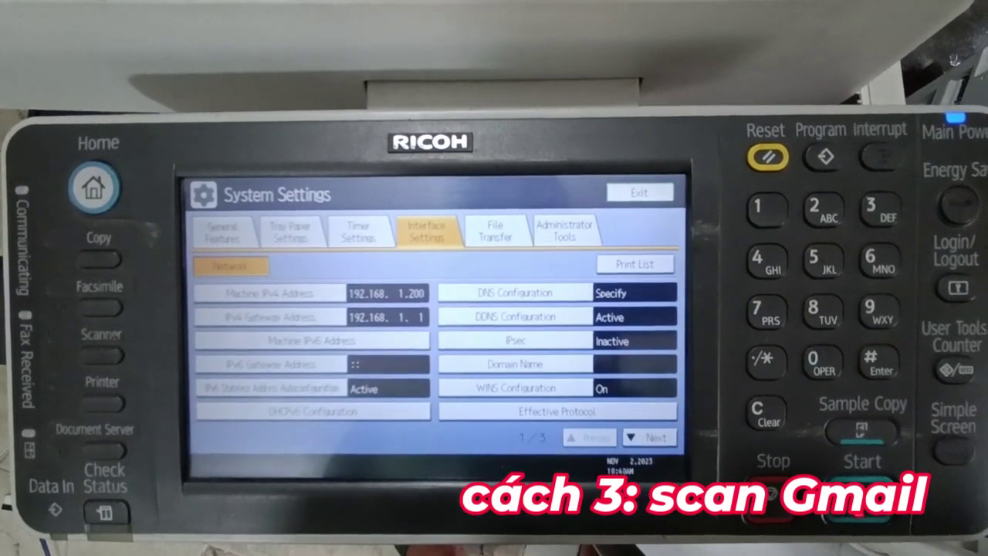
- Re-enable SSL for smtp.gmail.com port 465, pass the connection test, and save the SMTP settings
click(496, 232)
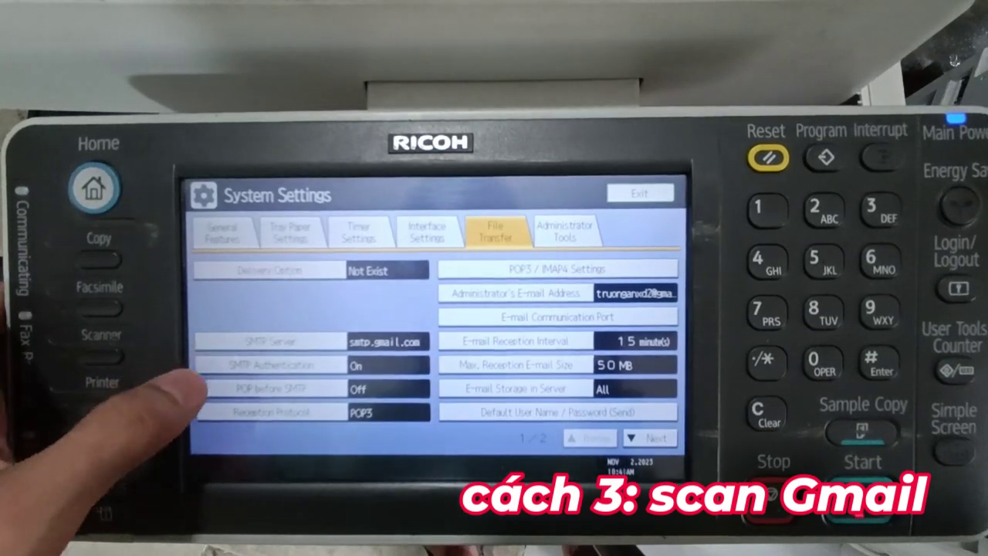
click(271, 340)
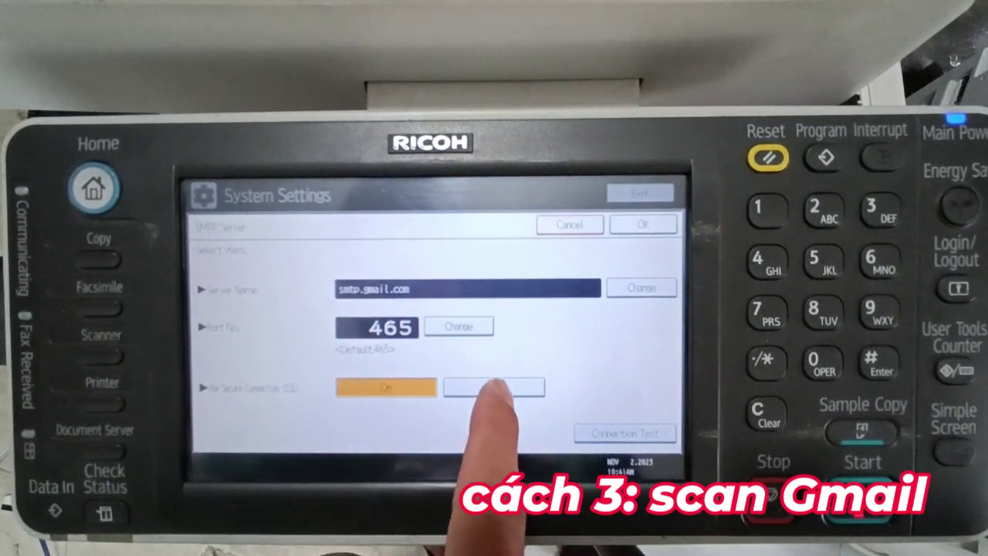
click(494, 388)
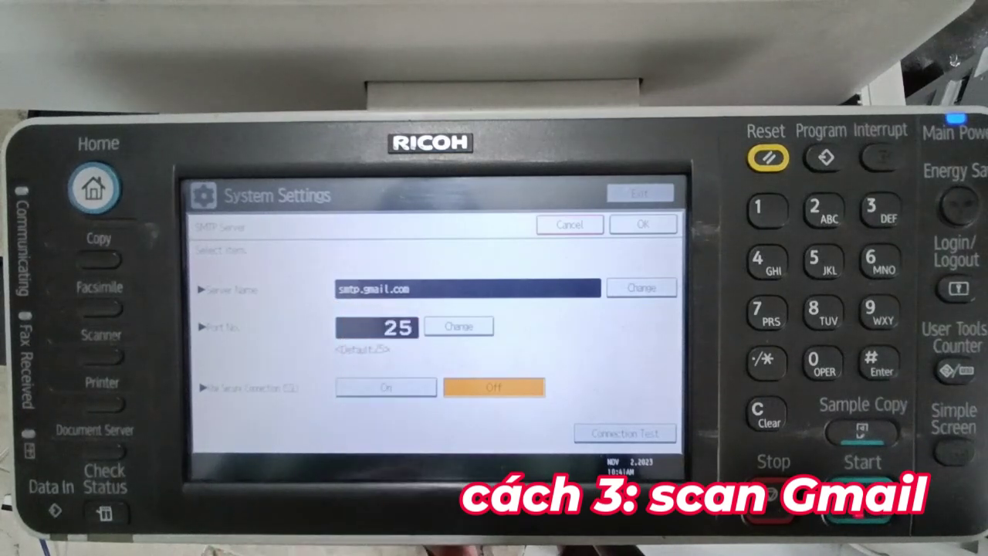
click(384, 390)
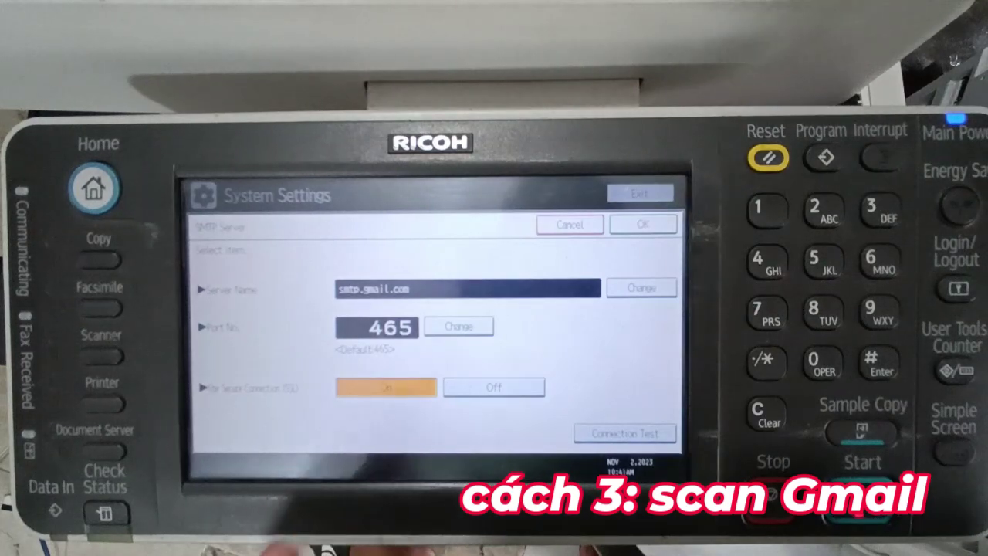
click(625, 433)
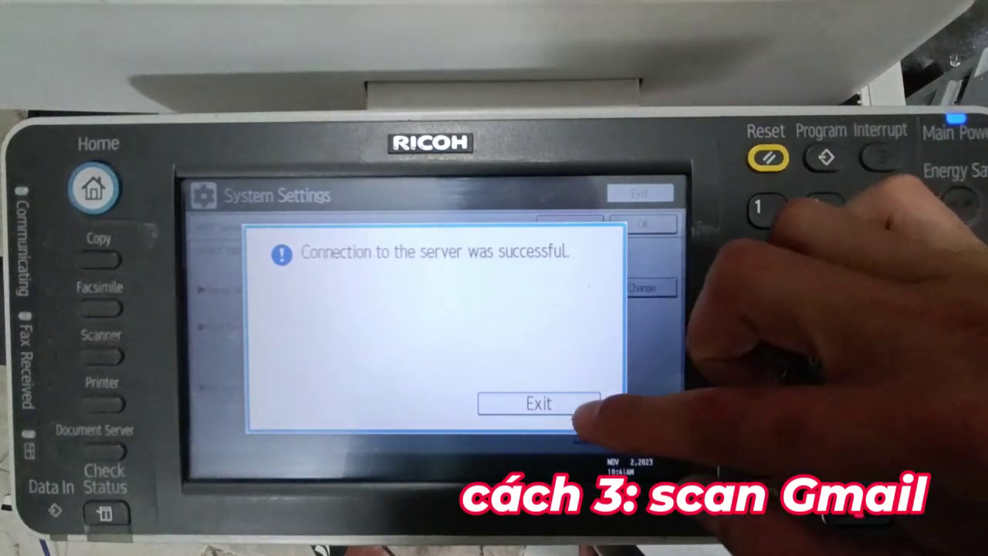
click(575, 404)
click(642, 224)
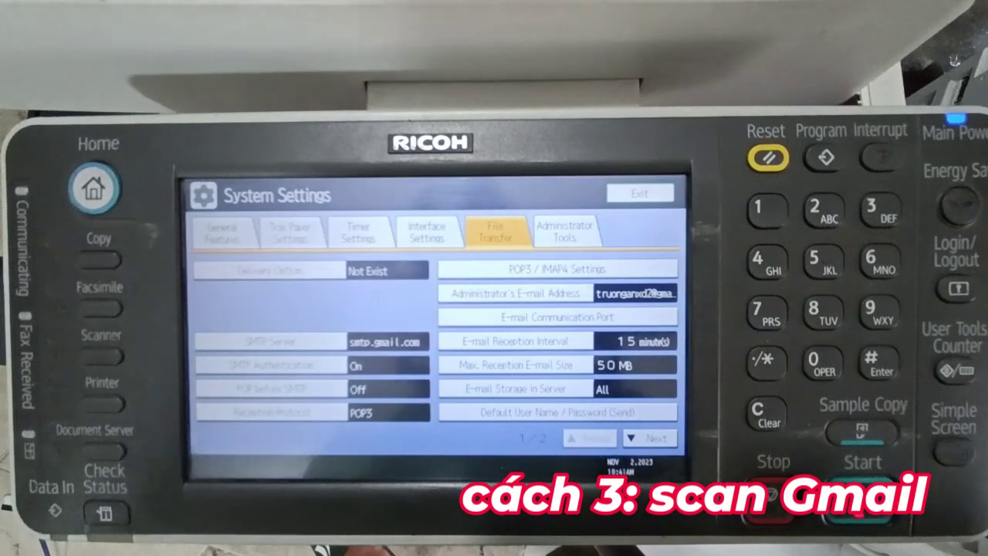